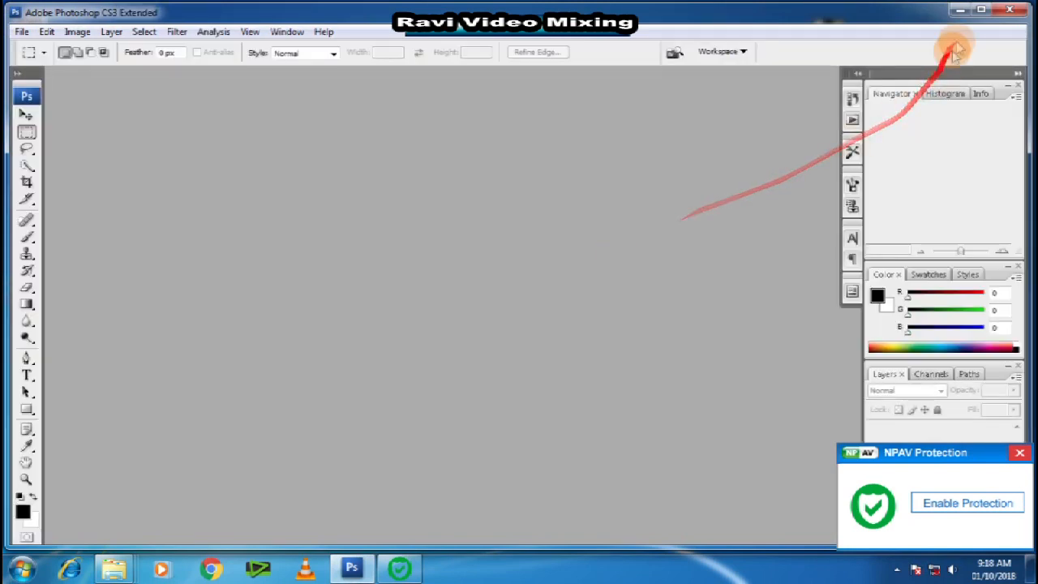
Open the photo DSC_0062 from the RAVI folder in Photoshop, maximize its document window and activate the Move tool
left_click(981, 9)
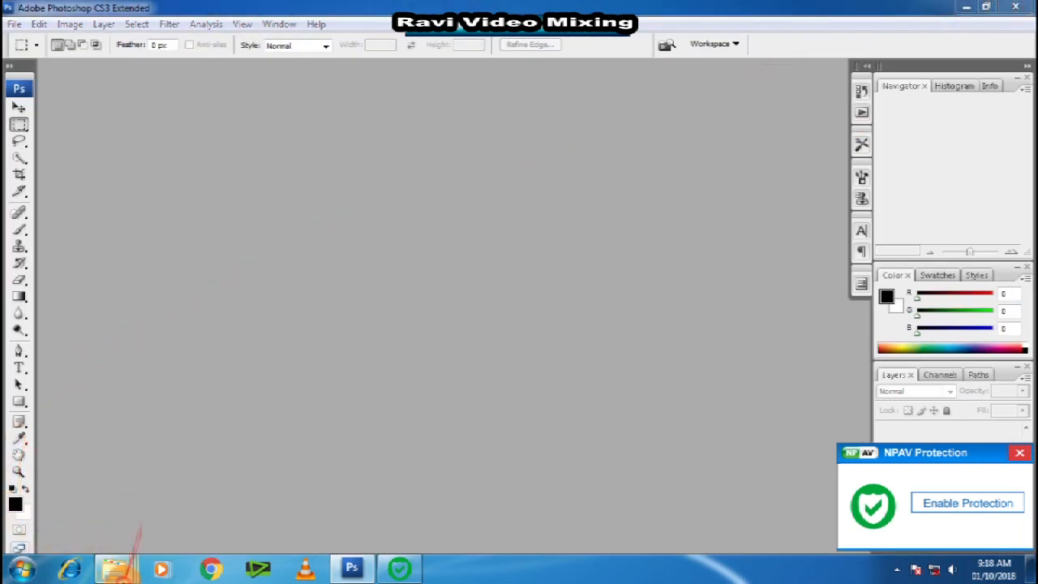
mouse_move(118, 564)
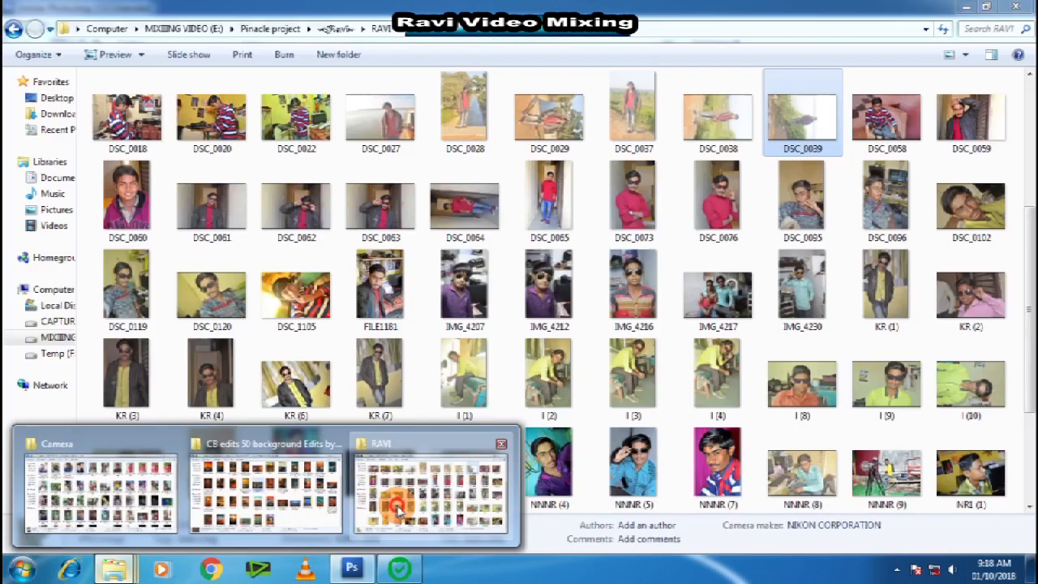
left_click(361, 511)
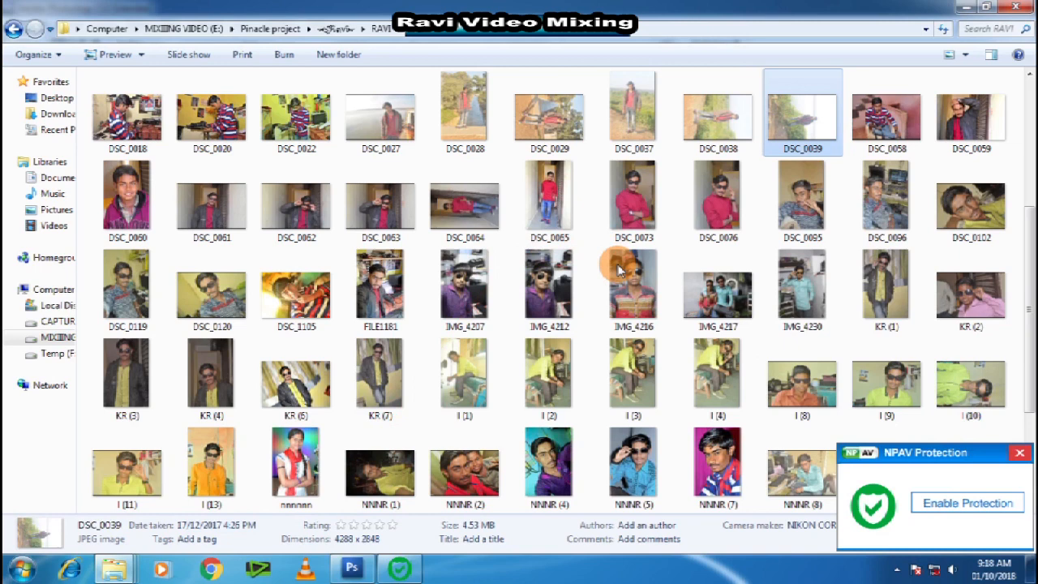
left_click_drag(312, 209, 516, 276)
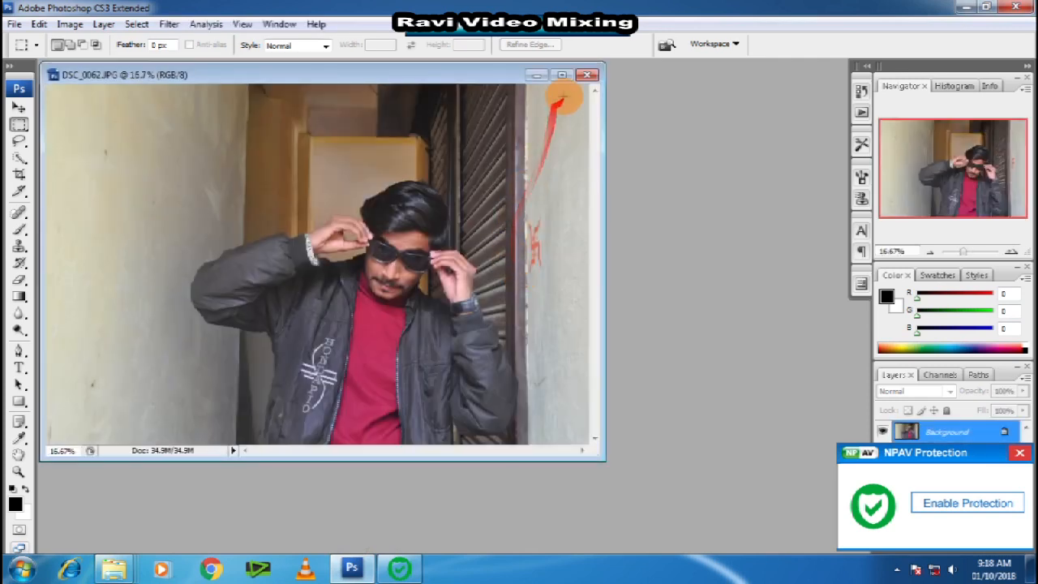
left_click(561, 74)
left_click(19, 107)
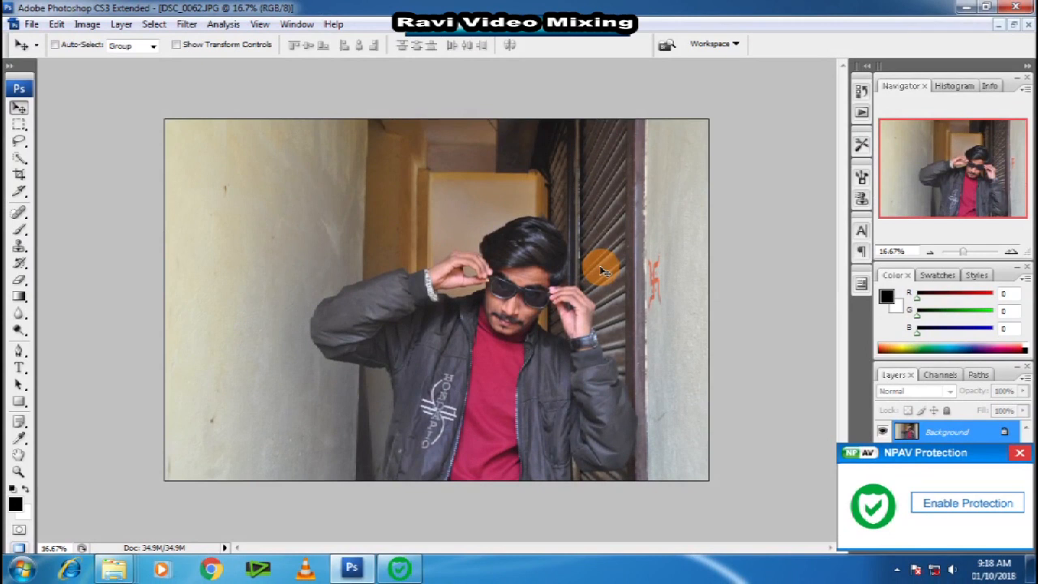
Brighten the photo's midtones with a Levels adjustment, setting the RGB midtone input to about 1.28
key("ctrl+plus")
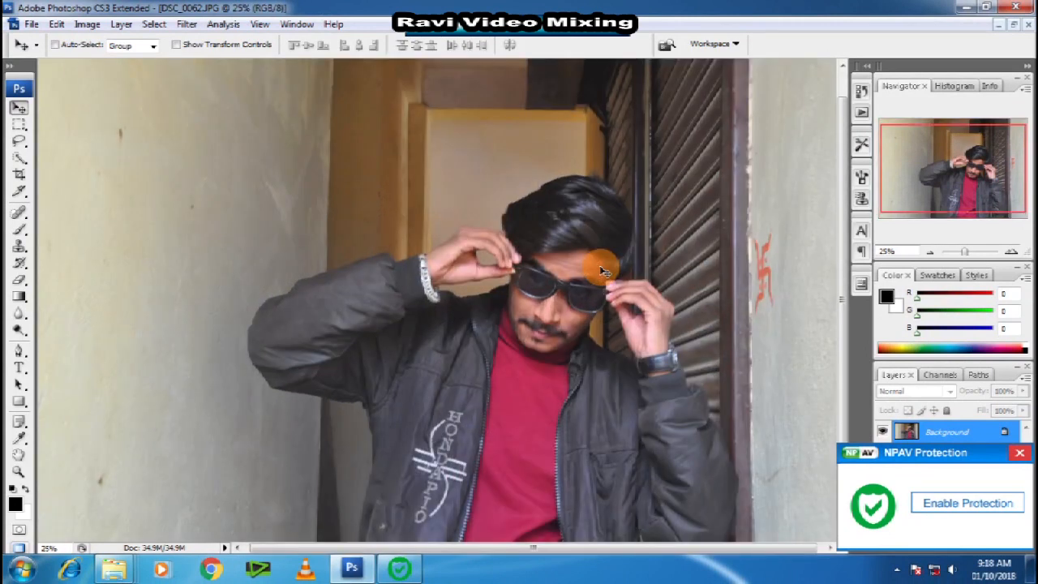
key("ctrl+plus")
key("ctrl+minus")
left_click_drag(610, 275, 547, 278)
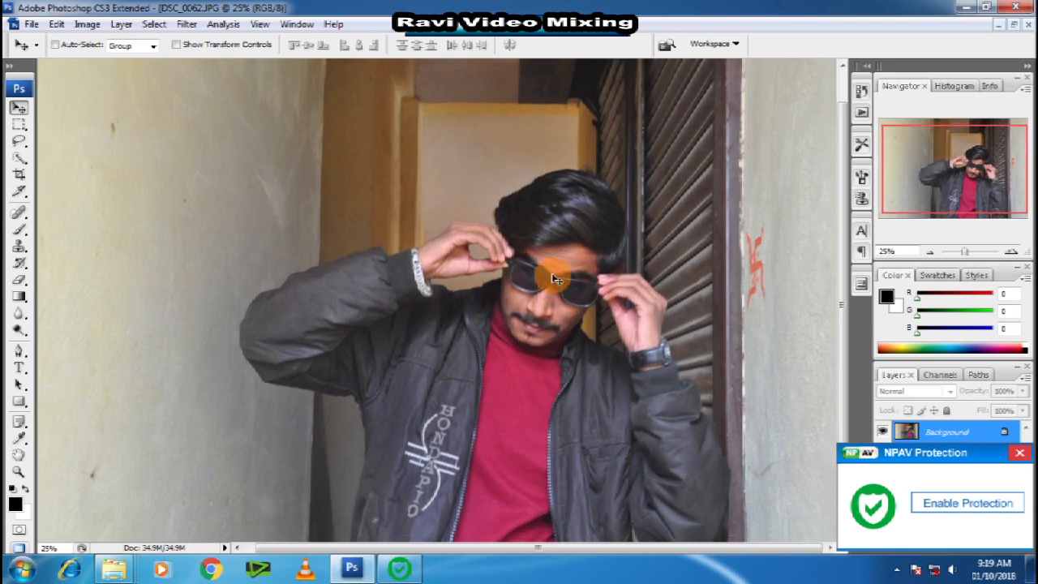
key("ctrl+l")
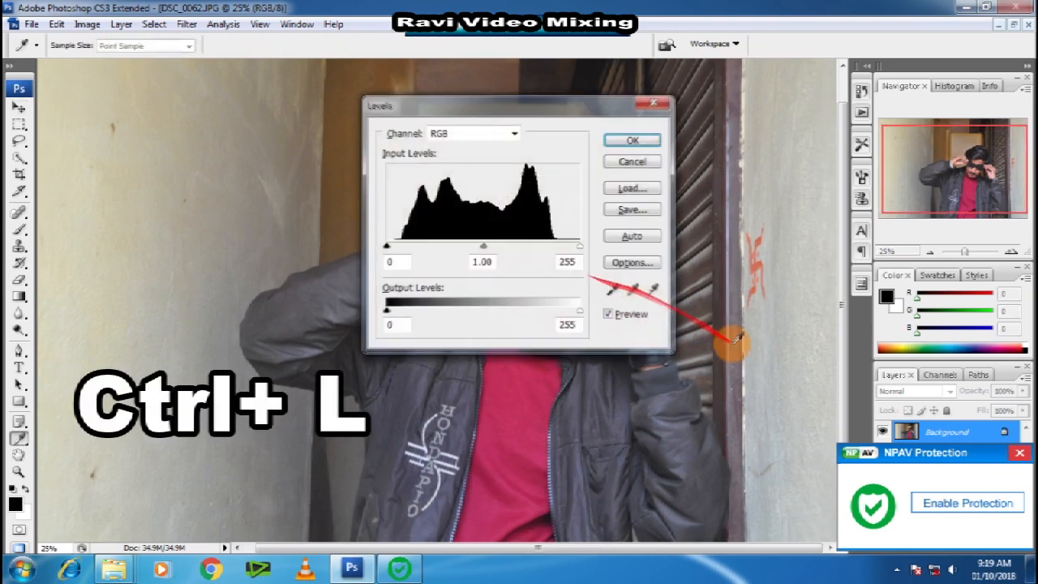
left_click_drag(591, 111, 886, 271)
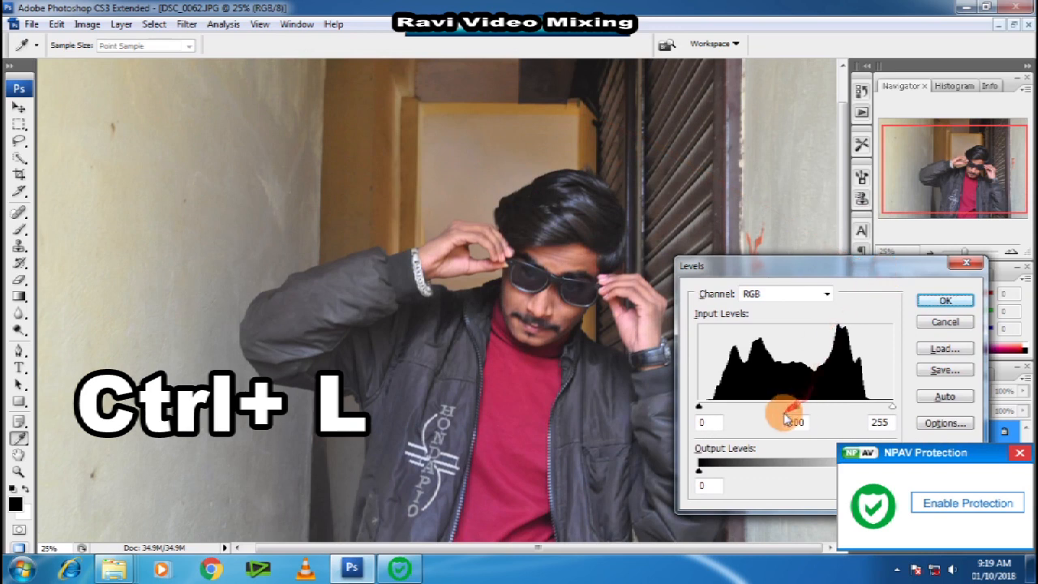
left_click_drag(794, 408, 785, 412)
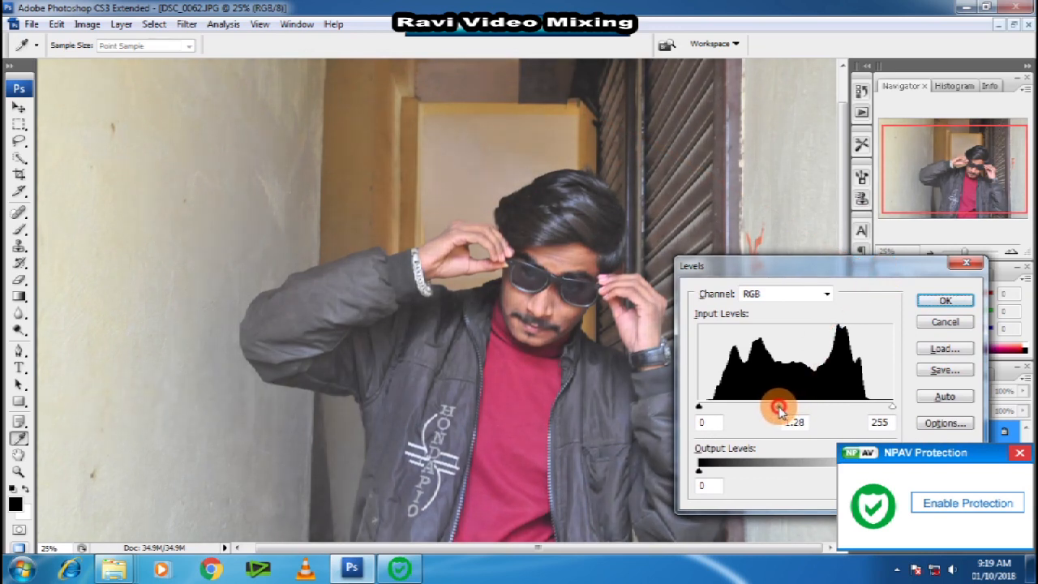
left_click(944, 300)
key("v")
Apply a Brightness/Contrast adjustment with Use Legacy enabled, setting brightness to -11 and contrast to +20
left_click(87, 24)
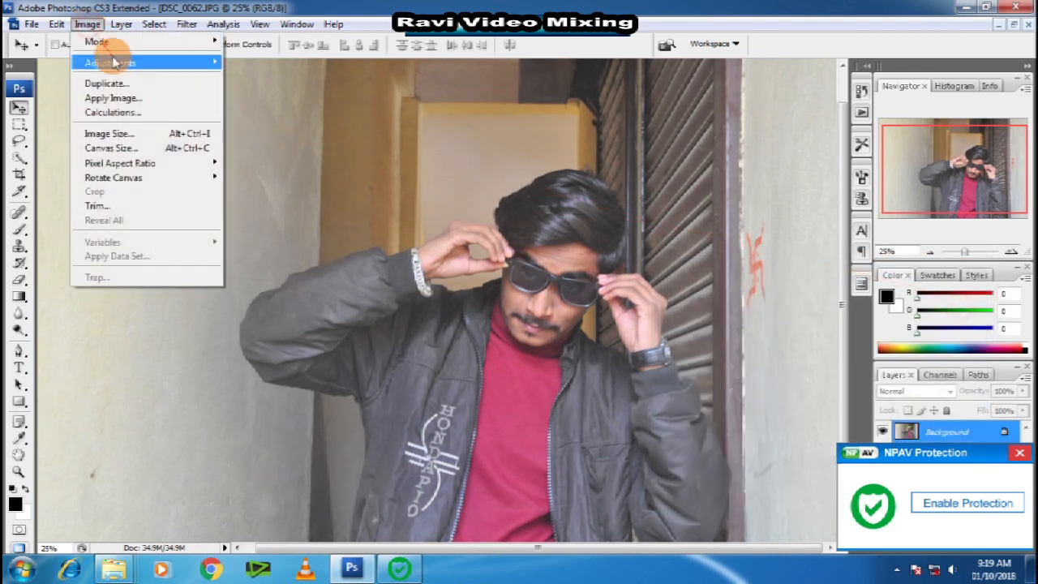
mouse_move(114, 63)
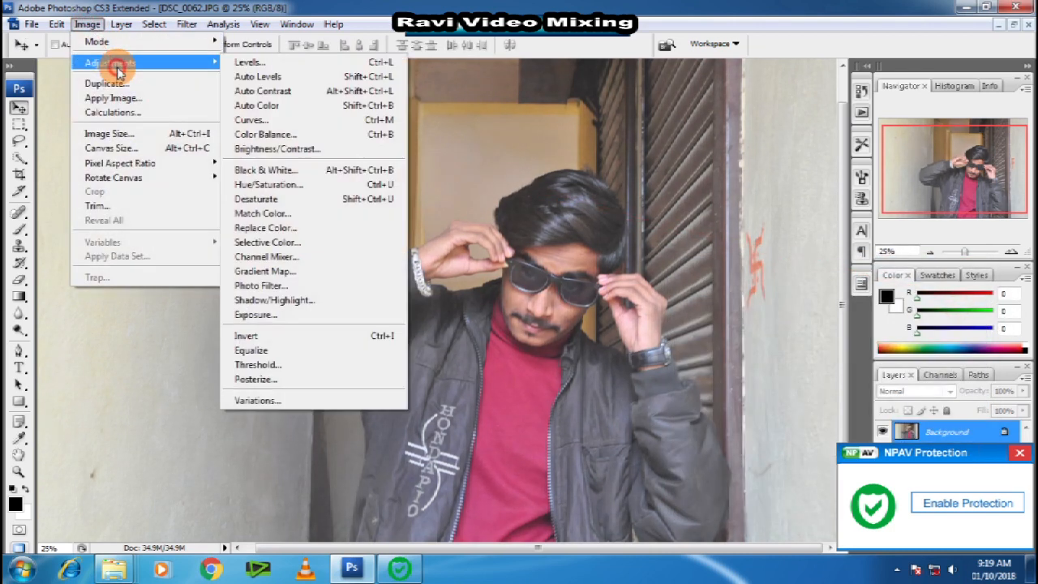
left_click(277, 152)
left_click_drag(562, 157, 835, 347)
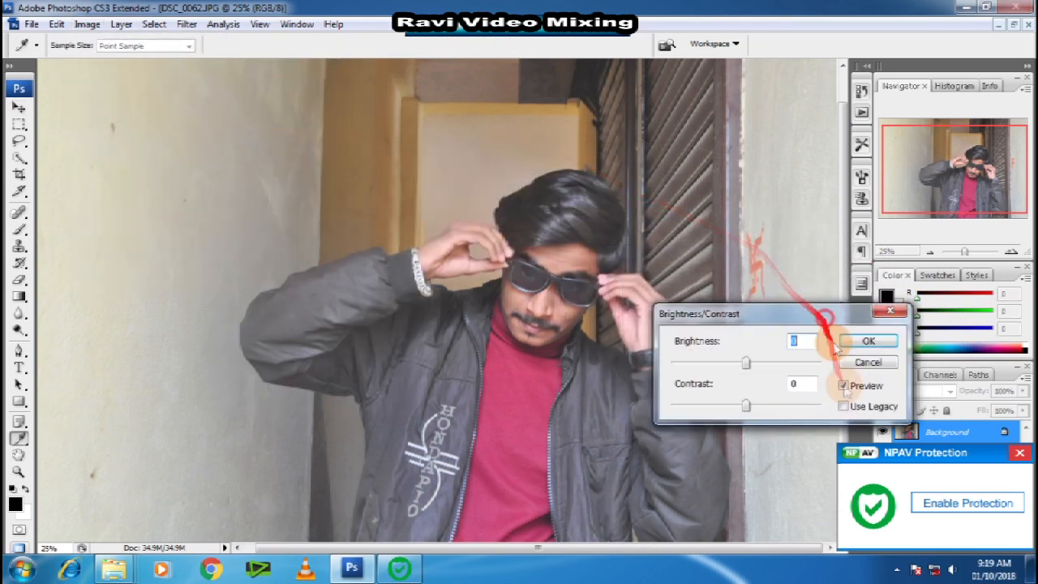
left_click(844, 405)
left_click_drag(750, 367, 737, 361)
left_click(746, 405)
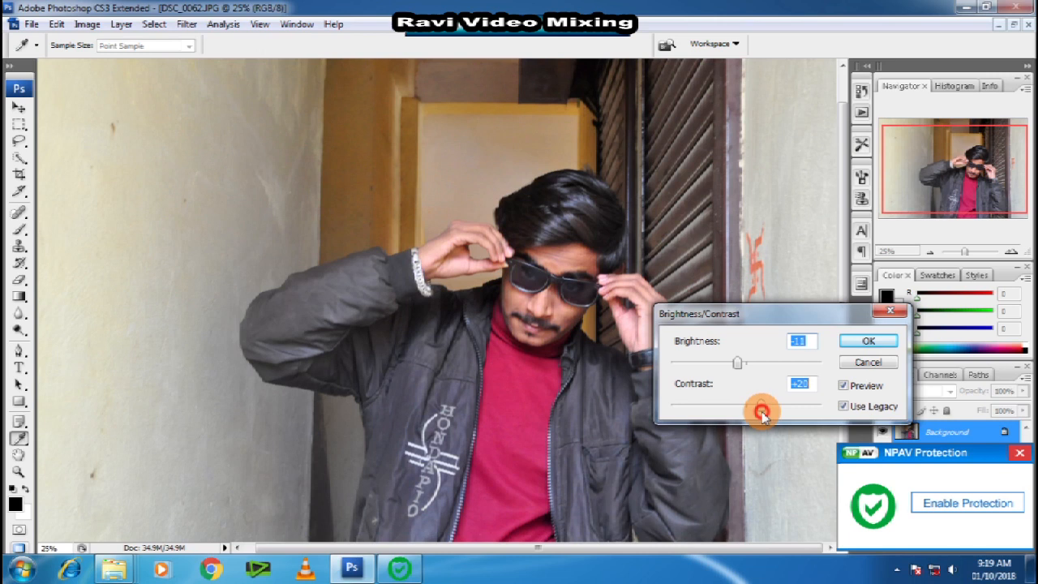
left_click(867, 342)
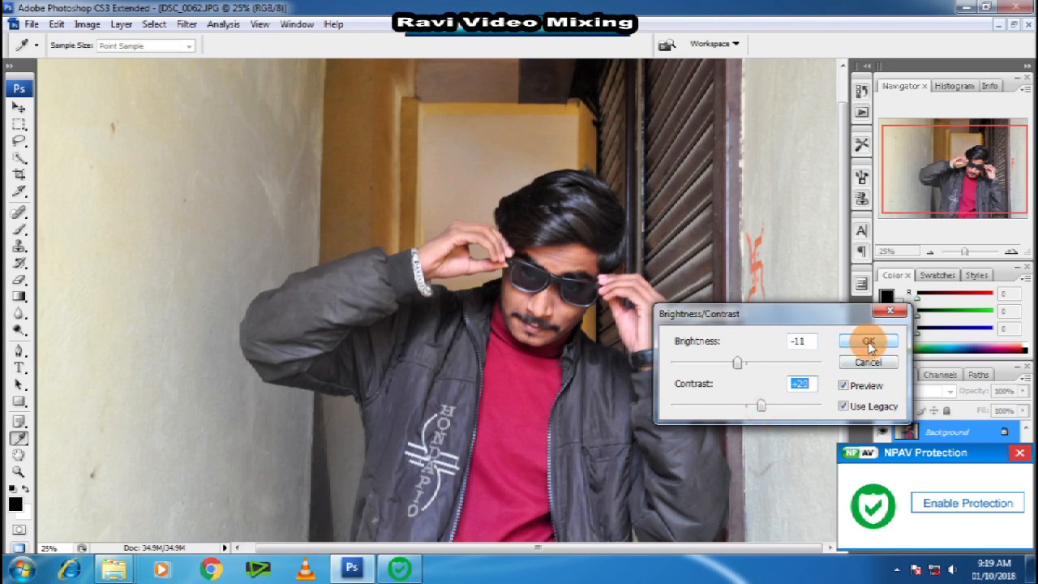
left_click(771, 402)
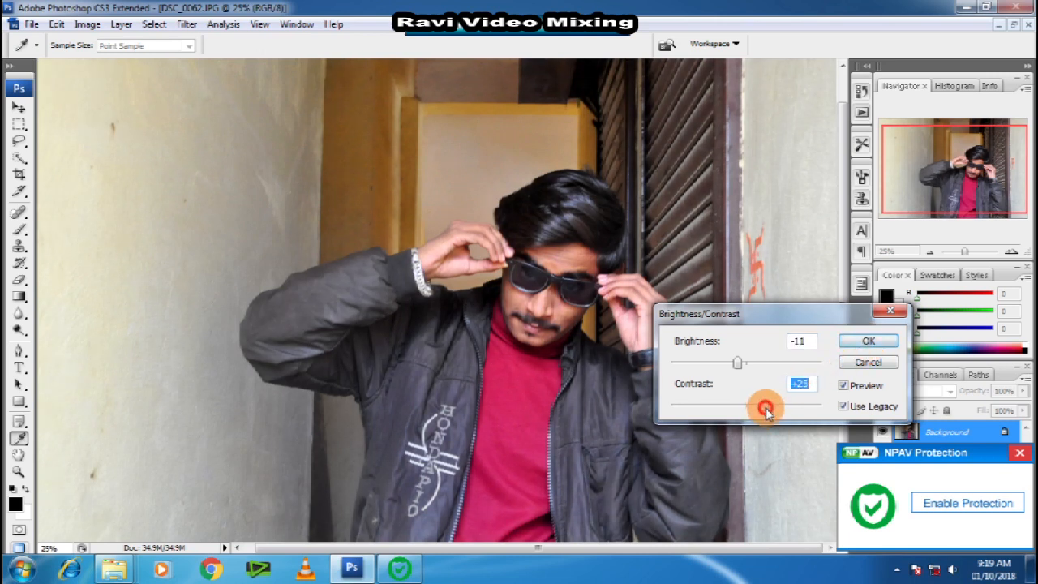
left_click(868, 342)
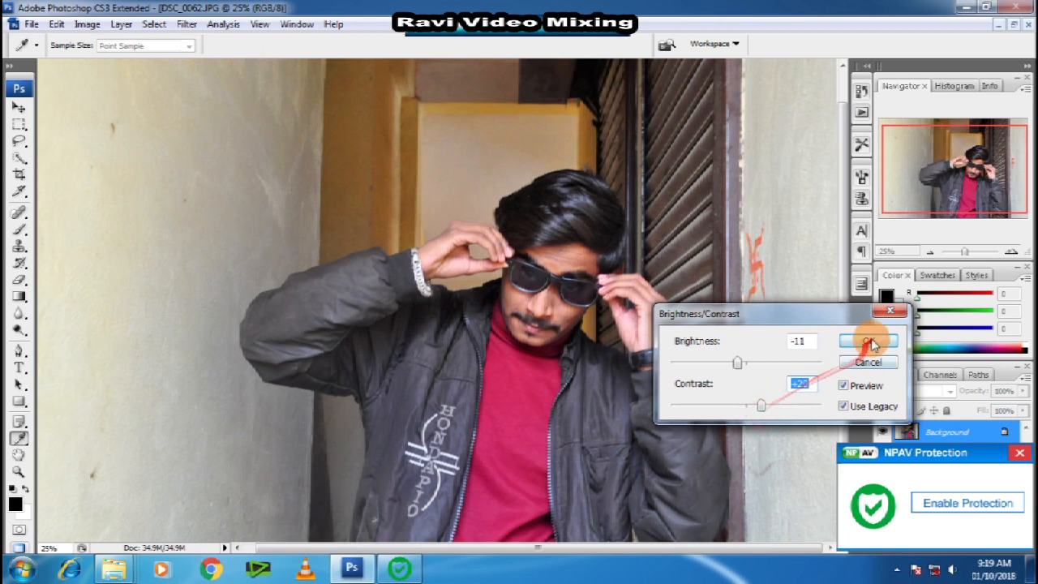
key("v")
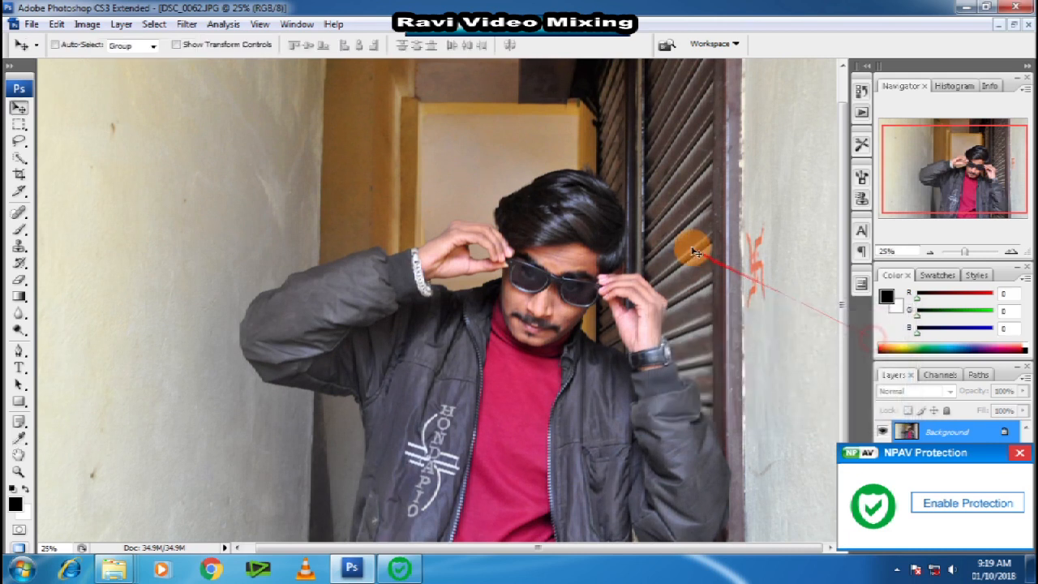
Apply the Noiseware Professional filter to the photo, adjusting the luminance noise level and raising the luminance noise reduction
left_click(187, 25)
mouse_move(232, 377)
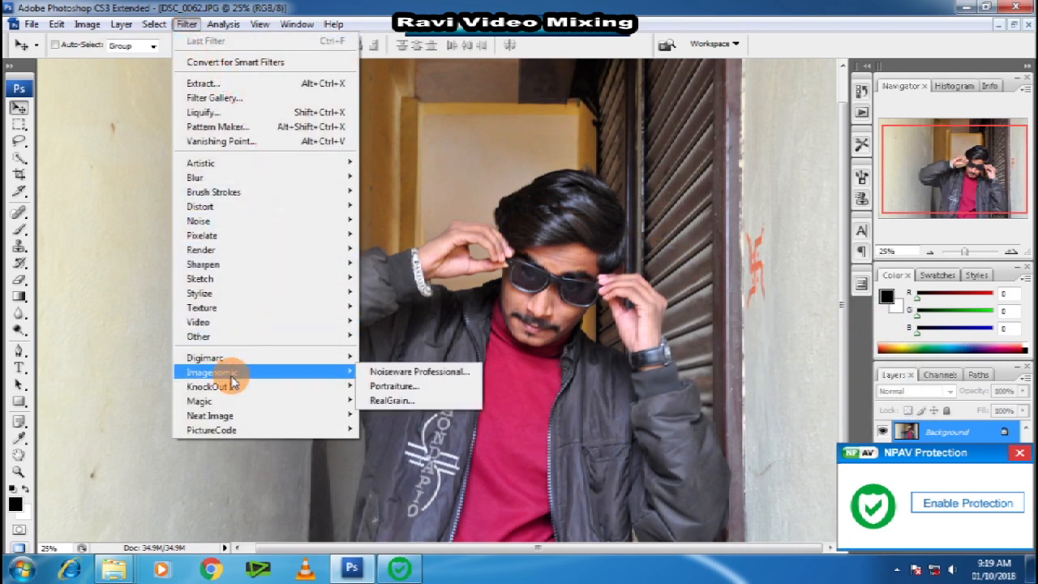
left_click(385, 373)
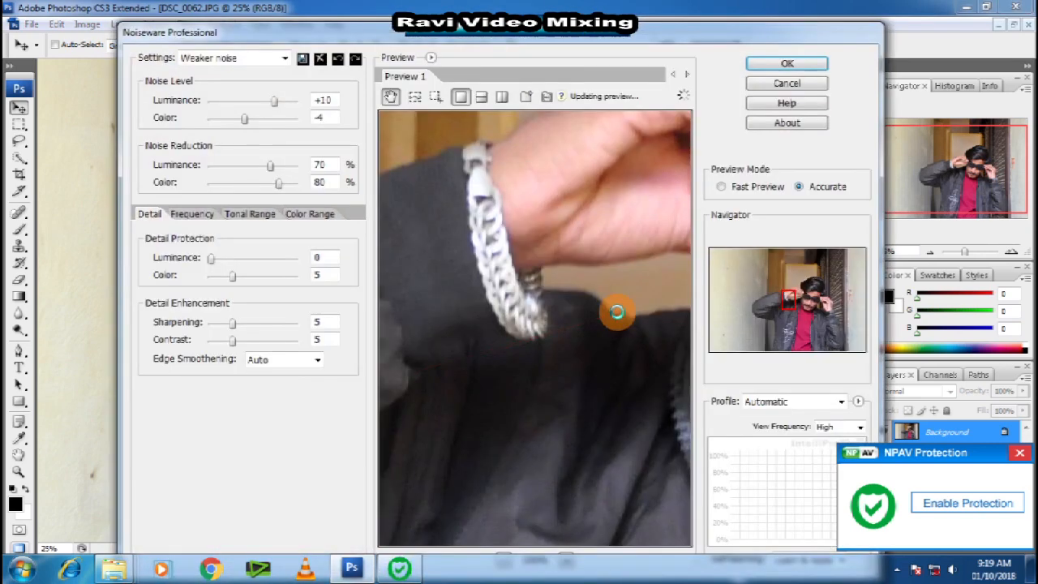
left_click_drag(616, 310, 174, 237)
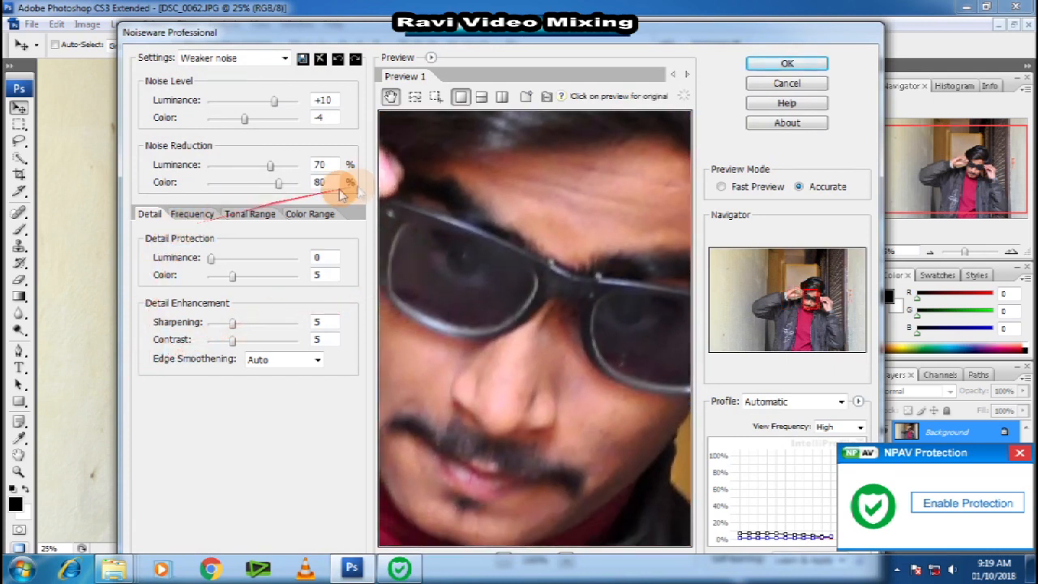
left_click_drag(276, 100, 324, 104)
mouse_move(272, 165)
left_mouse_down()
mouse_move(274, 175)
mouse_move(234, 167)
mouse_move(288, 167)
left_mouse_up()
left_click_drag(296, 100, 262, 108)
left_click(787, 63)
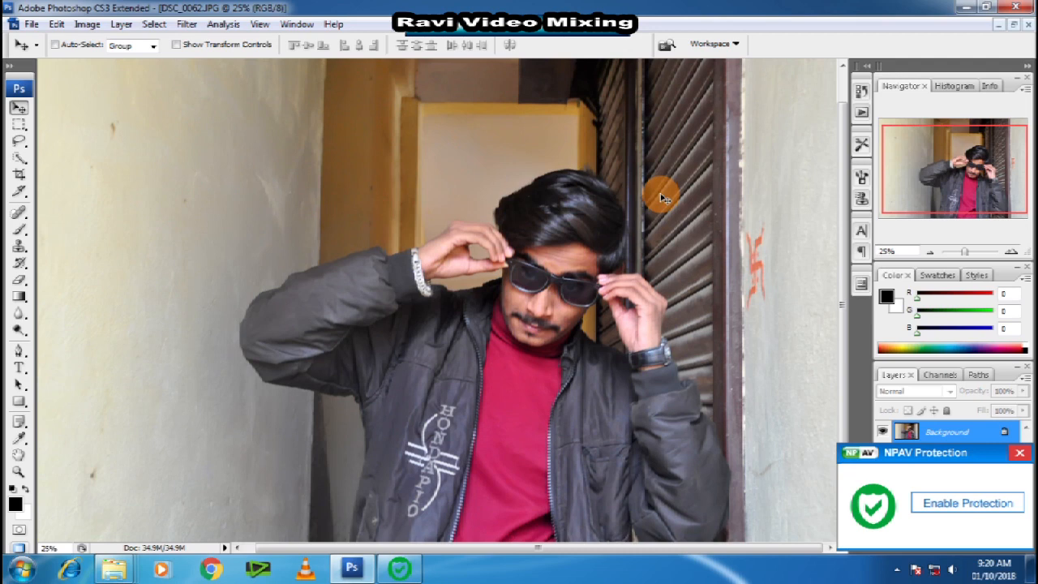
Set the foreground colour to a light skin tone sampled from the man's cheek (R 231, G 162, B 152)
key("ctrl+plus")
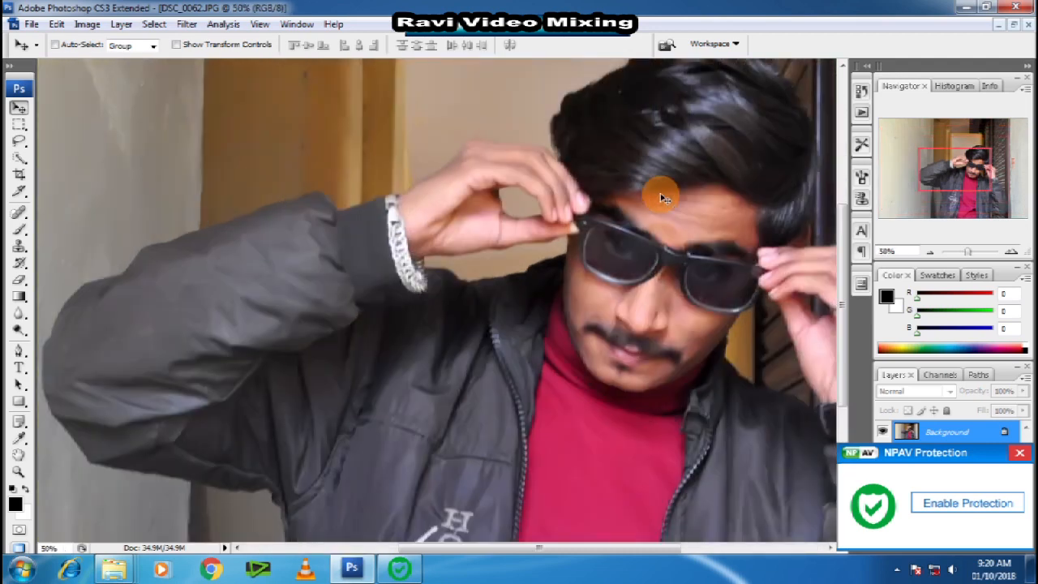
key("ctrl+minus")
key("ctrl+minus")
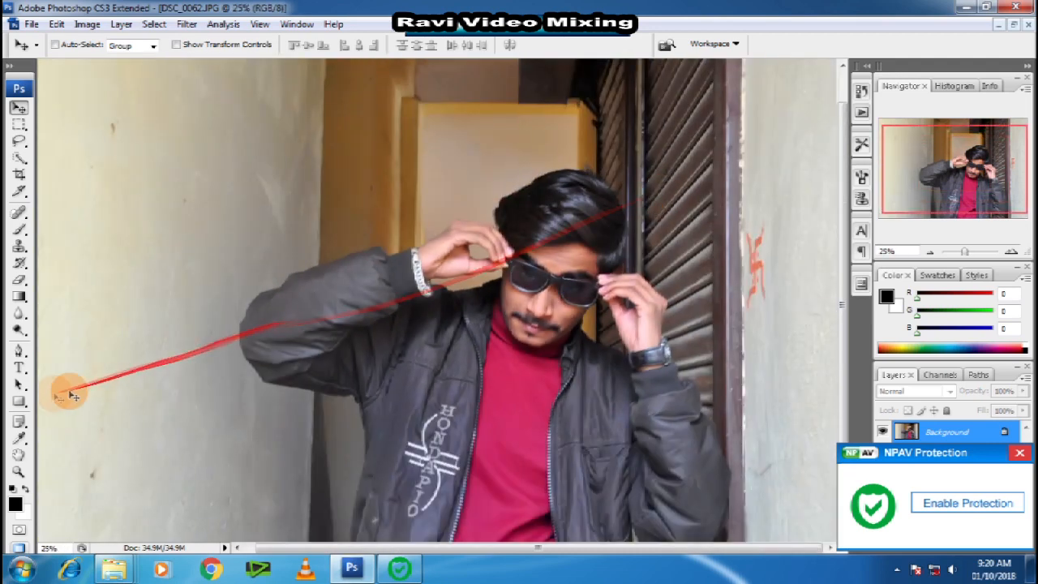
left_click(15, 503)
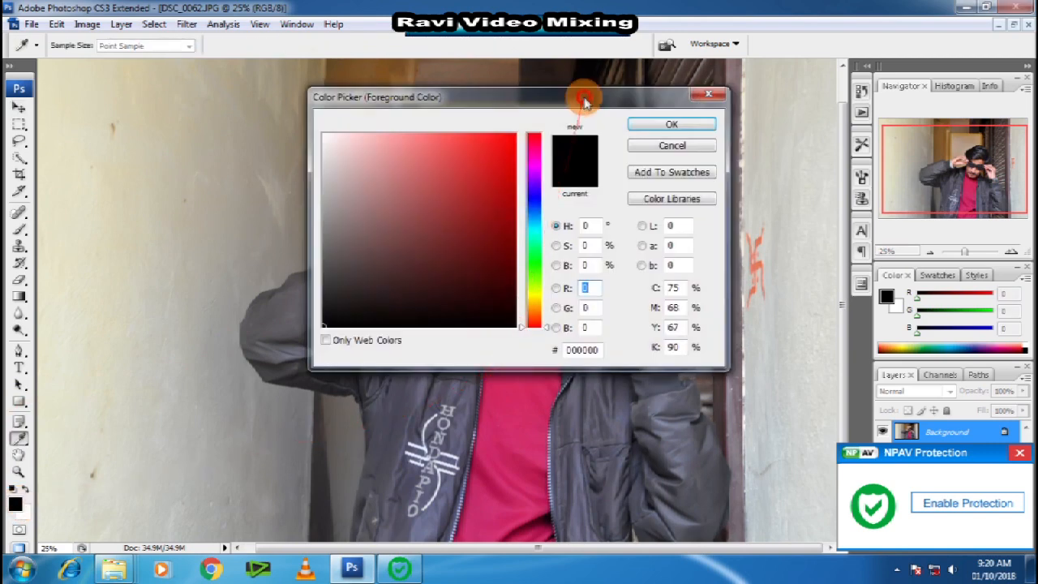
left_click_drag(579, 97, 512, 334)
left_click(563, 312)
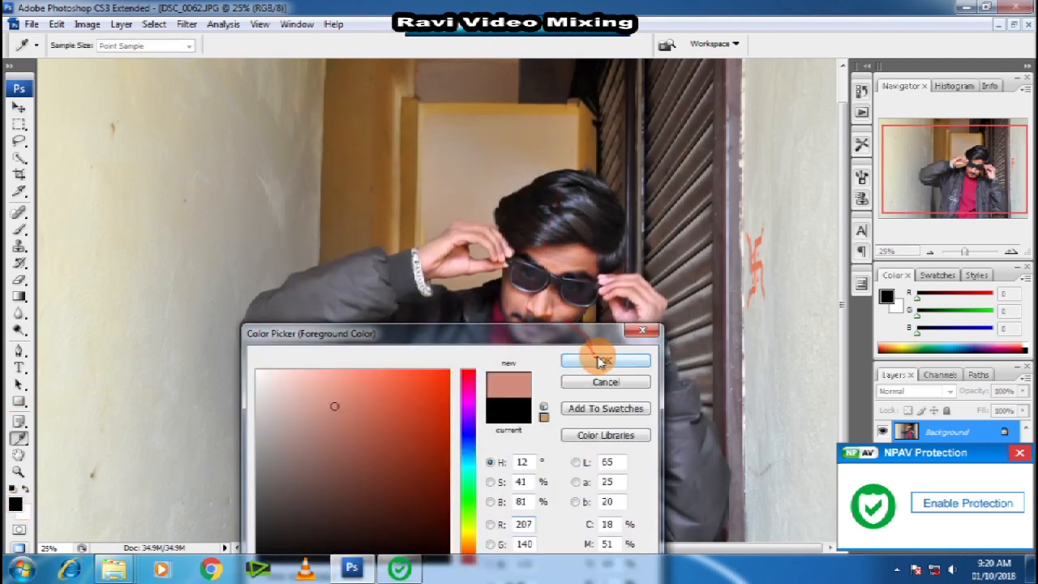
left_click(560, 305)
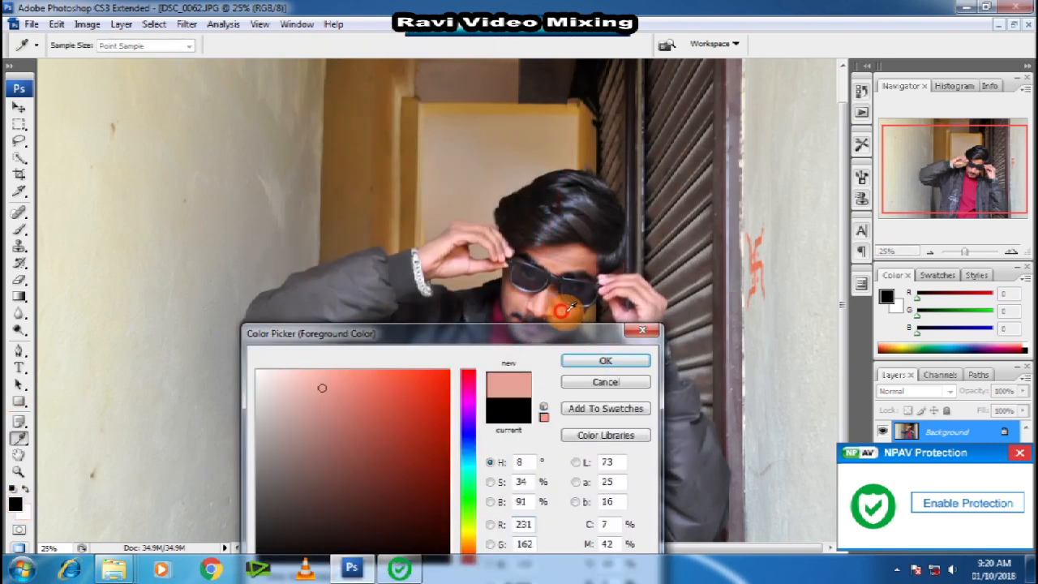
left_click(605, 360)
key("v")
Choose the Brush tool and set its opacity to 23% and its flow to 31%
left_click(20, 229)
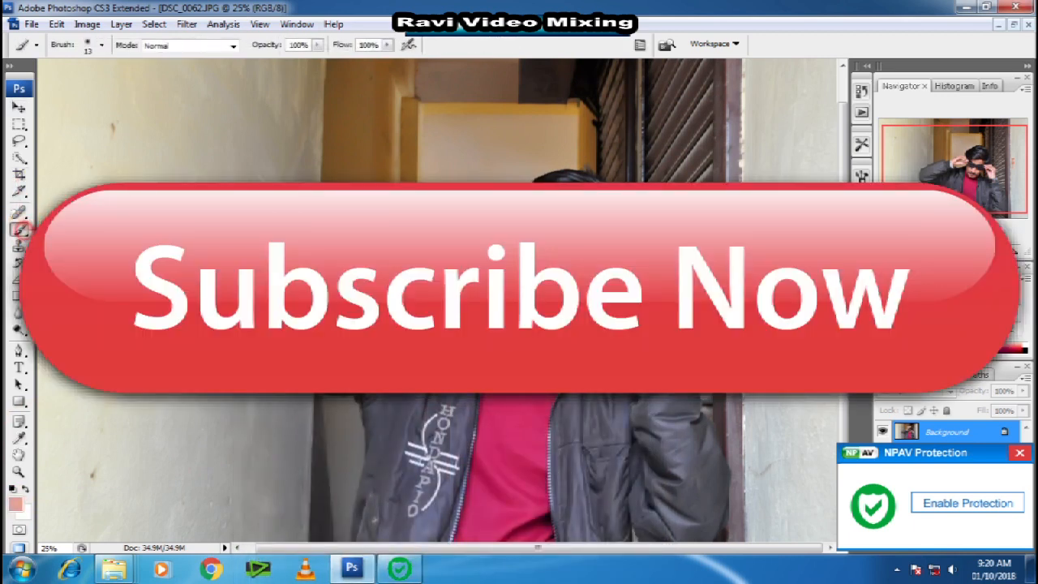
left_click(317, 45)
left_click_drag(315, 64, 257, 63)
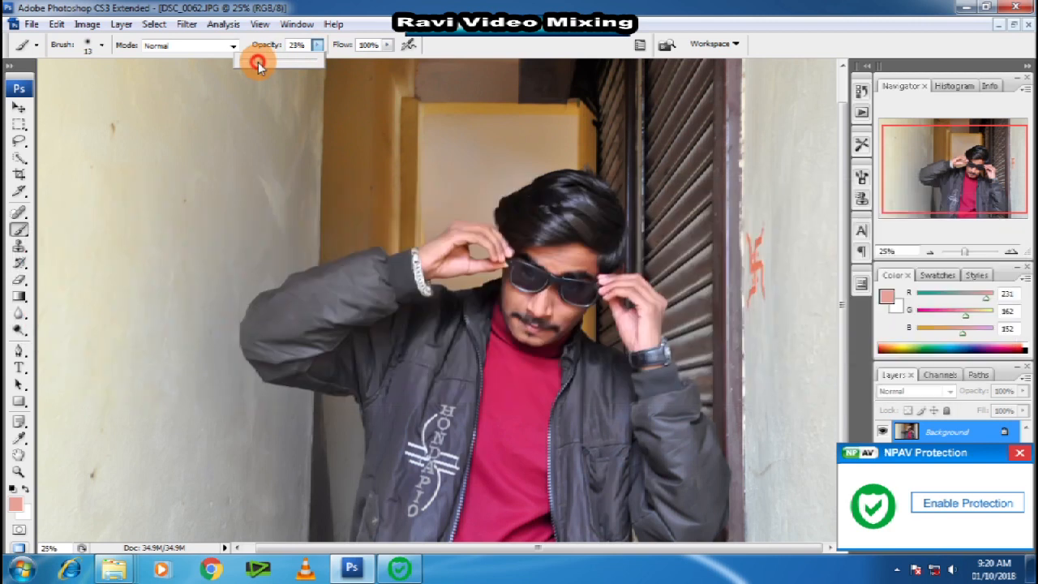
left_click(387, 46)
left_click_drag(387, 64, 335, 75)
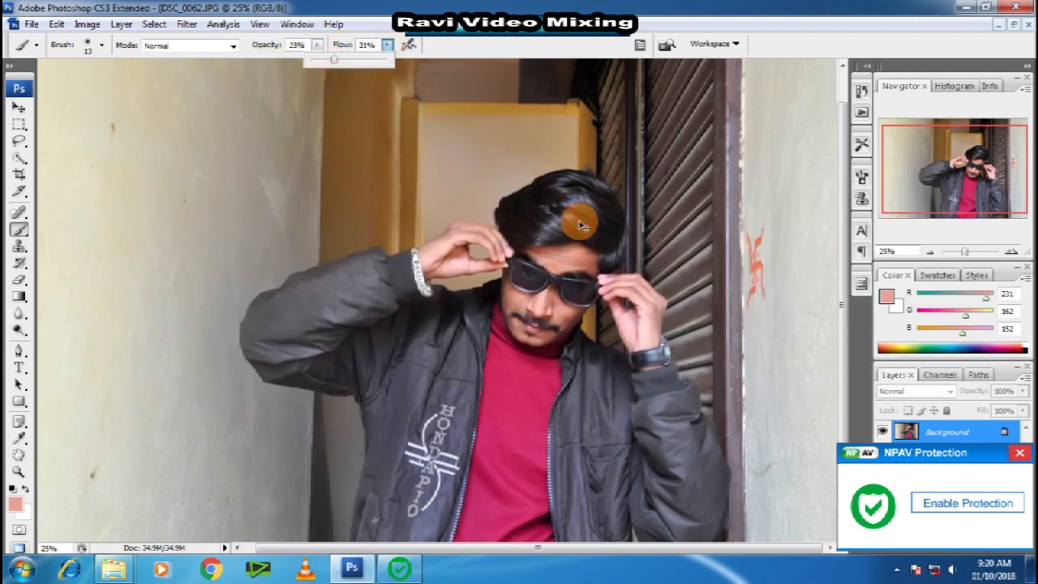
Paint the skin tone softly over the man's forehead and nose, using a brush size of 60 and then 45
key("ctrl+plus")
left_click_drag(584, 242, 590, 256)
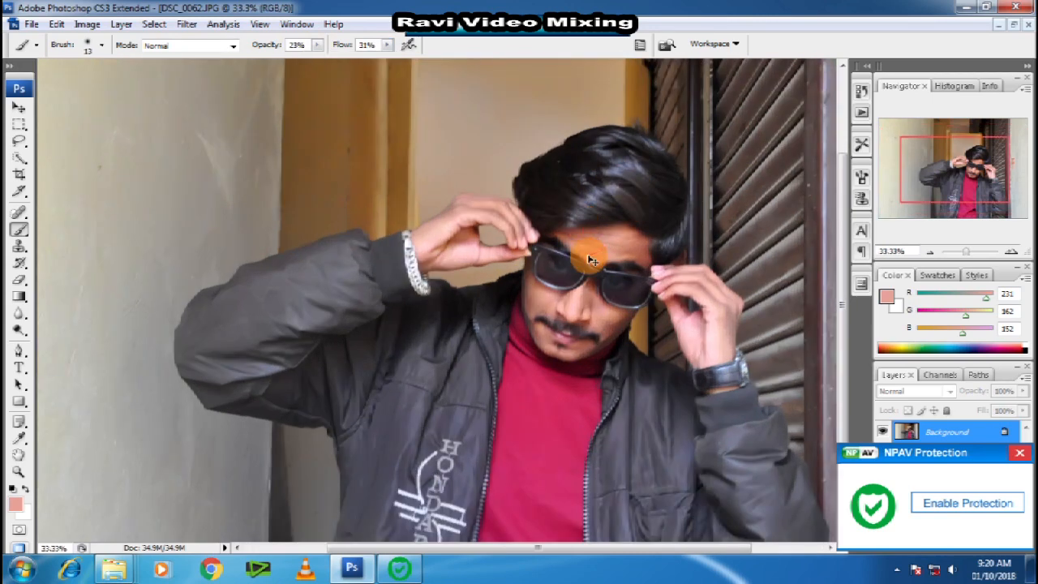
key("ctrl+plus")
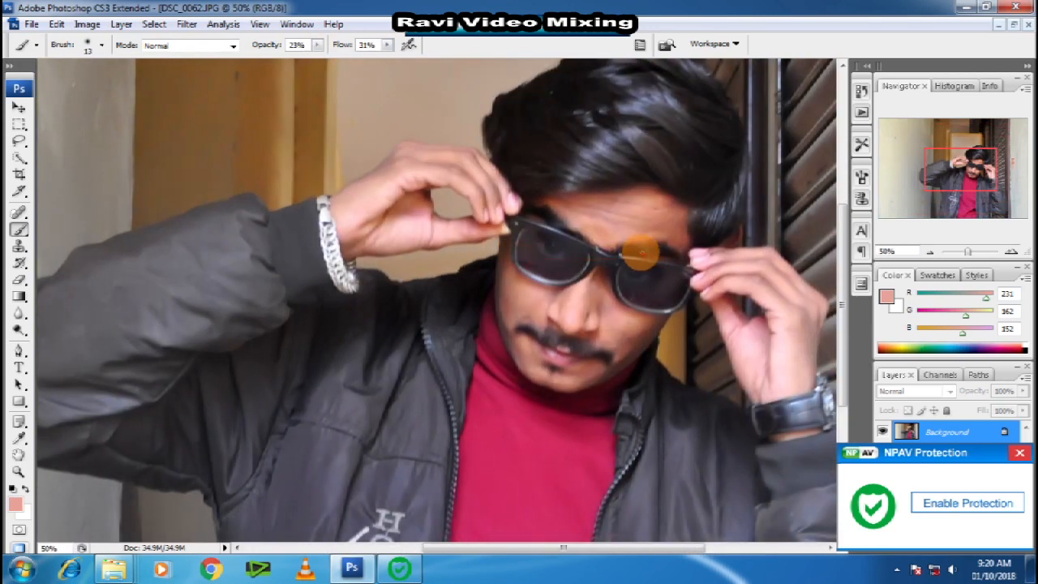
key("]")
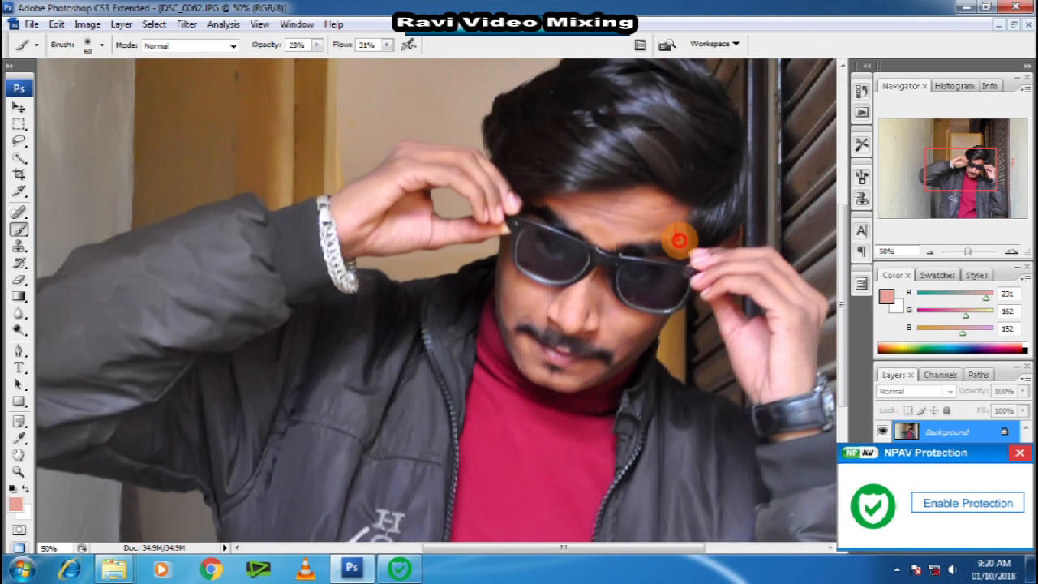
mouse_move(679, 240)
left_mouse_down()
mouse_move(676, 210)
mouse_move(678, 232)
mouse_move(682, 221)
mouse_move(638, 206)
mouse_move(683, 205)
mouse_move(613, 199)
mouse_move(662, 194)
mouse_move(568, 204)
mouse_move(619, 233)
mouse_move(569, 219)
mouse_move(625, 236)
mouse_move(595, 235)
mouse_move(668, 226)
mouse_move(607, 222)
mouse_move(670, 214)
mouse_move(602, 219)
mouse_move(644, 223)
mouse_move(577, 207)
mouse_move(655, 195)
mouse_move(615, 194)
mouse_move(667, 197)
mouse_move(636, 207)
mouse_move(660, 215)
mouse_move(625, 232)
mouse_move(677, 219)
mouse_move(624, 207)
mouse_move(596, 218)
mouse_move(602, 235)
mouse_move(577, 210)
mouse_move(635, 217)
mouse_move(610, 210)
mouse_move(636, 229)
mouse_move(669, 225)
mouse_move(649, 228)
mouse_move(645, 208)
mouse_move(571, 208)
mouse_move(595, 224)
left_mouse_up()
key("[")
mouse_move(595, 273)
left_mouse_down()
mouse_move(578, 300)
mouse_move(597, 262)
mouse_move(572, 313)
mouse_move(536, 304)
mouse_move(540, 292)
mouse_move(510, 267)
mouse_move(538, 302)
mouse_move(508, 248)
mouse_move(513, 307)
mouse_move(512, 258)
mouse_move(504, 322)
mouse_move(507, 254)
mouse_move(510, 291)
mouse_move(524, 303)
mouse_move(582, 303)
mouse_move(597, 273)
mouse_move(616, 325)
mouse_move(609, 313)
mouse_move(627, 325)
mouse_move(613, 298)
mouse_move(648, 323)
mouse_move(616, 310)
mouse_move(658, 314)
mouse_move(610, 325)
mouse_move(660, 314)
mouse_move(615, 319)
mouse_move(604, 341)
mouse_move(610, 311)
mouse_move(609, 339)
mouse_move(617, 323)
mouse_move(621, 337)
mouse_move(648, 330)
mouse_move(618, 351)
mouse_move(641, 335)
mouse_move(622, 354)
mouse_move(636, 328)
mouse_move(604, 317)
mouse_move(600, 278)
mouse_move(571, 313)
mouse_move(527, 327)
mouse_move(521, 314)
mouse_move(531, 310)
mouse_move(503, 319)
mouse_move(537, 375)
mouse_move(517, 341)
mouse_move(530, 370)
mouse_move(528, 361)
mouse_move(593, 368)
mouse_move(623, 358)
mouse_move(611, 368)
mouse_move(634, 355)
mouse_move(595, 329)
left_mouse_up()
key("bracketleft")
key("bracketleft")
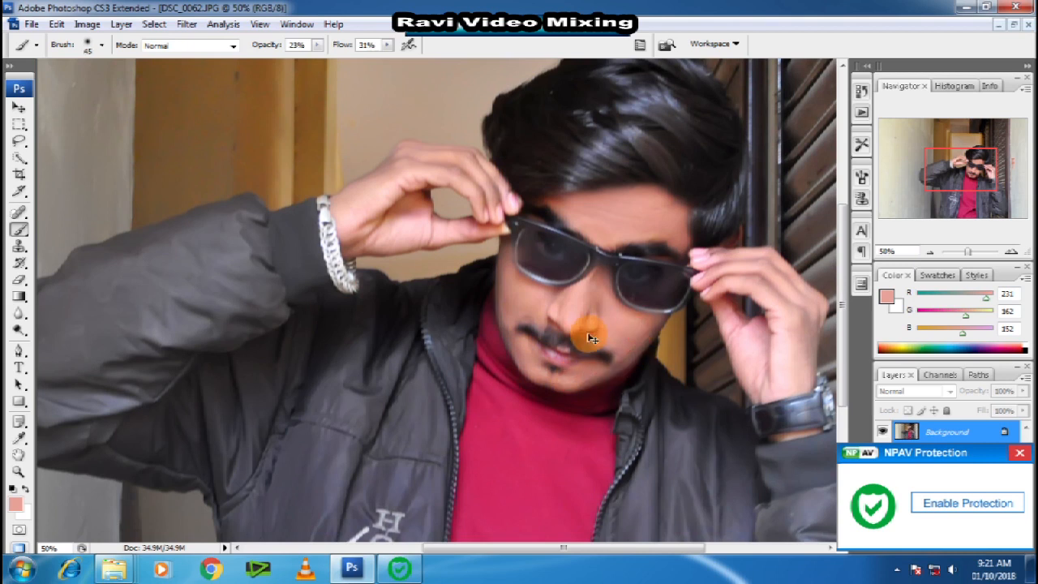
key("ctrl+minus")
key("ctrl+minus")
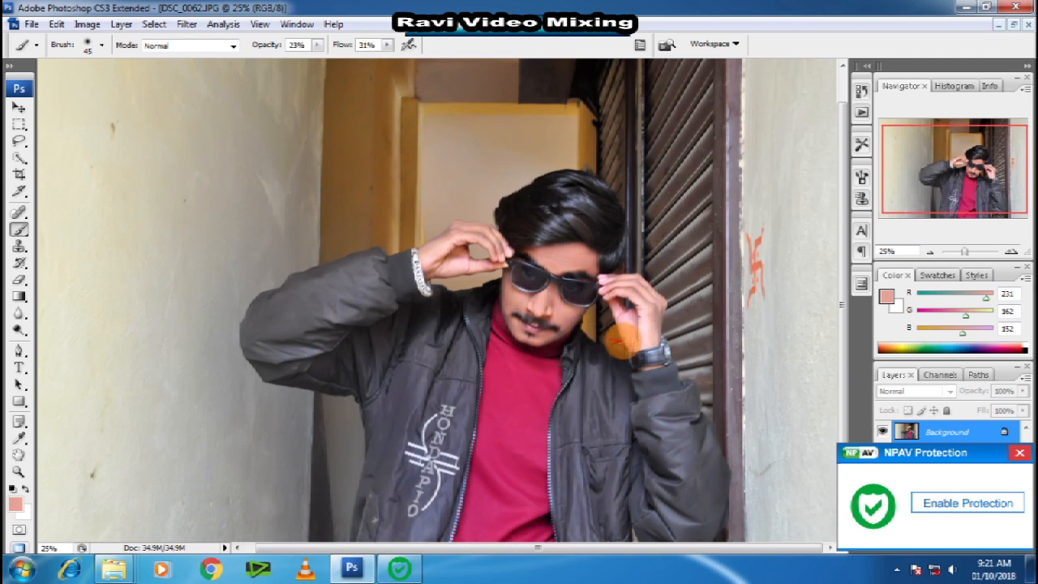
Paint the skin tone softly over both of the man's hands, enlarging the brush to 100
key("bracketright")
key("bracketright")
mouse_move(625, 335)
left_mouse_down()
mouse_move(634, 292)
mouse_move(618, 283)
mouse_move(669, 304)
mouse_move(607, 290)
left_mouse_up()
key("bracketright")
mouse_move(472, 248)
left_mouse_down()
mouse_move(430, 250)
mouse_move(483, 220)
mouse_move(443, 242)
left_mouse_up()
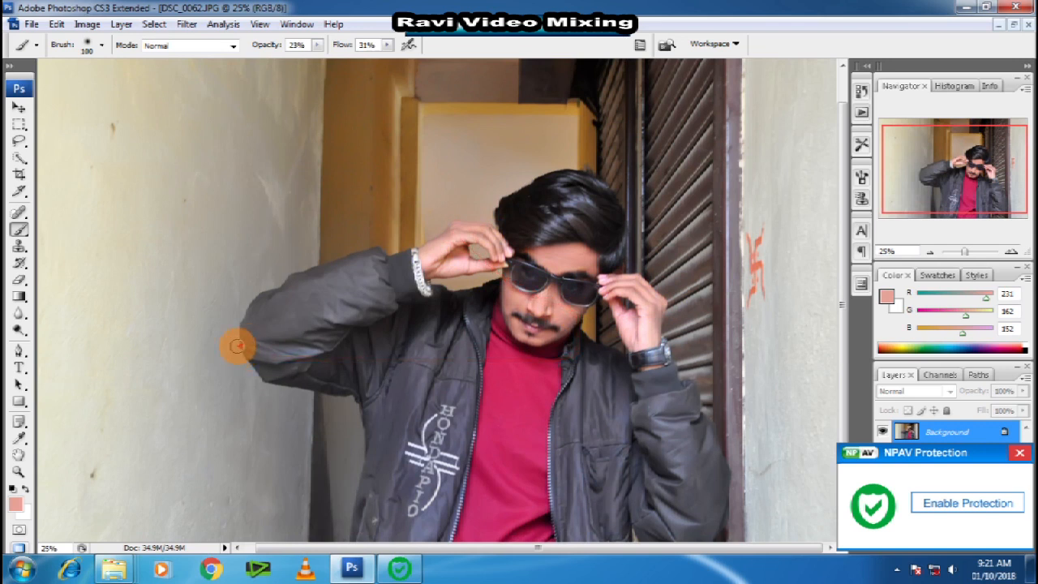
Switch to the Move tool and save the retouched photo under its current name
left_click(15, 109)
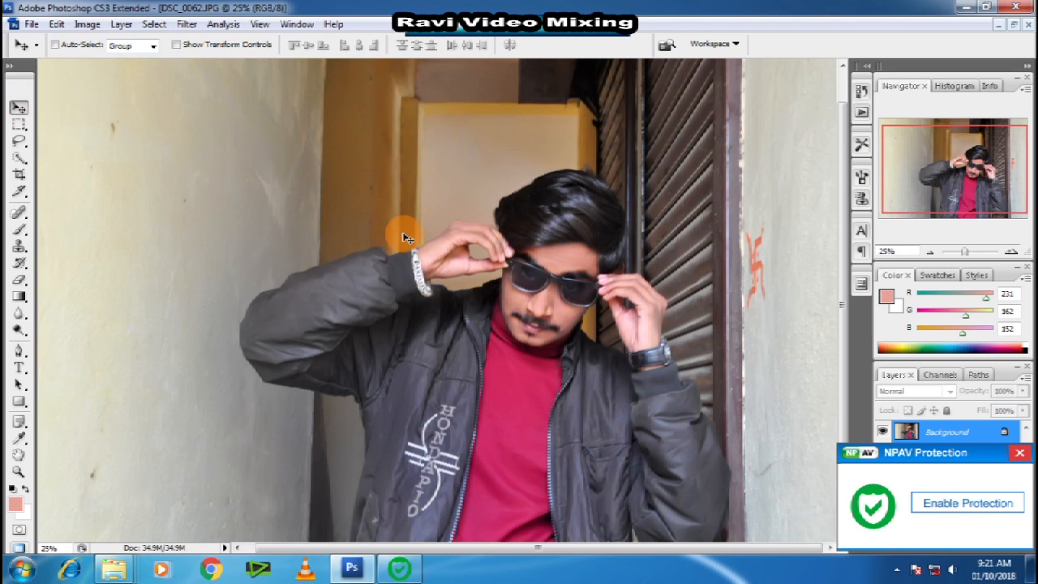
left_click(30, 24)
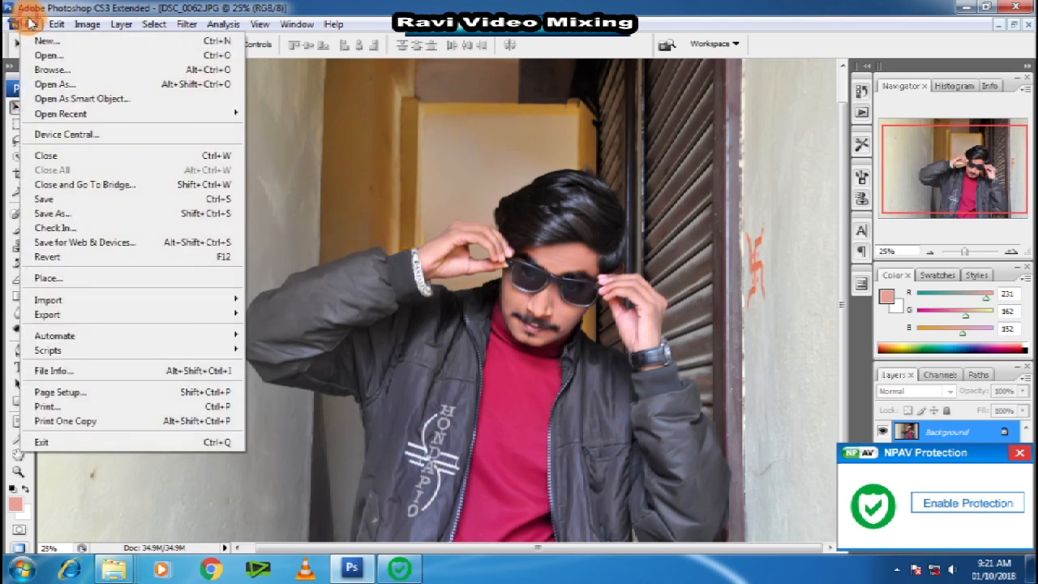
left_click(48, 200)
left_click_drag(508, 221, 611, 213)
left_click(597, 144)
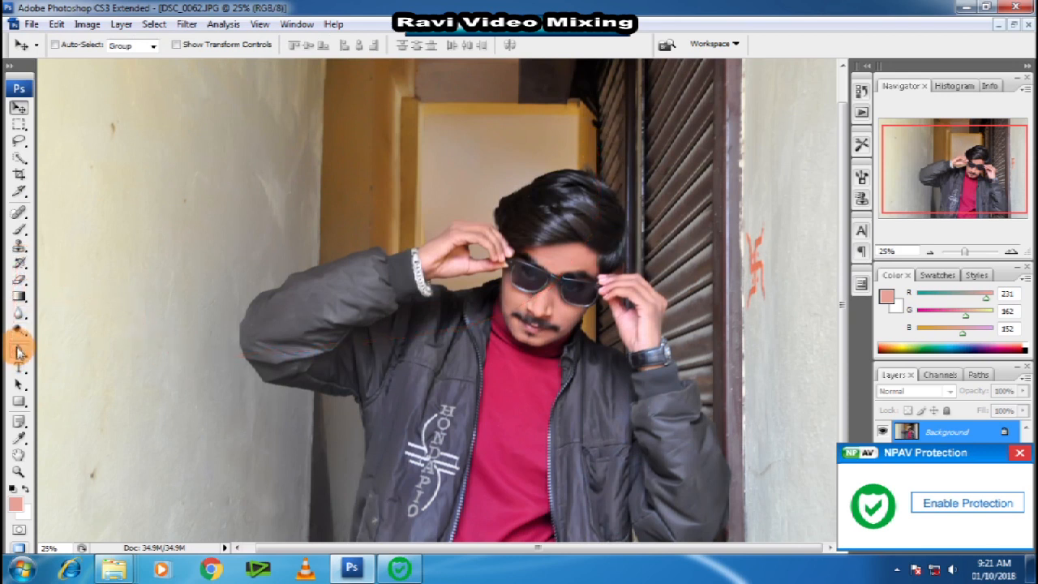
Choose the Polygonal Lasso tool for working on the man's outline
left_click(19, 142)
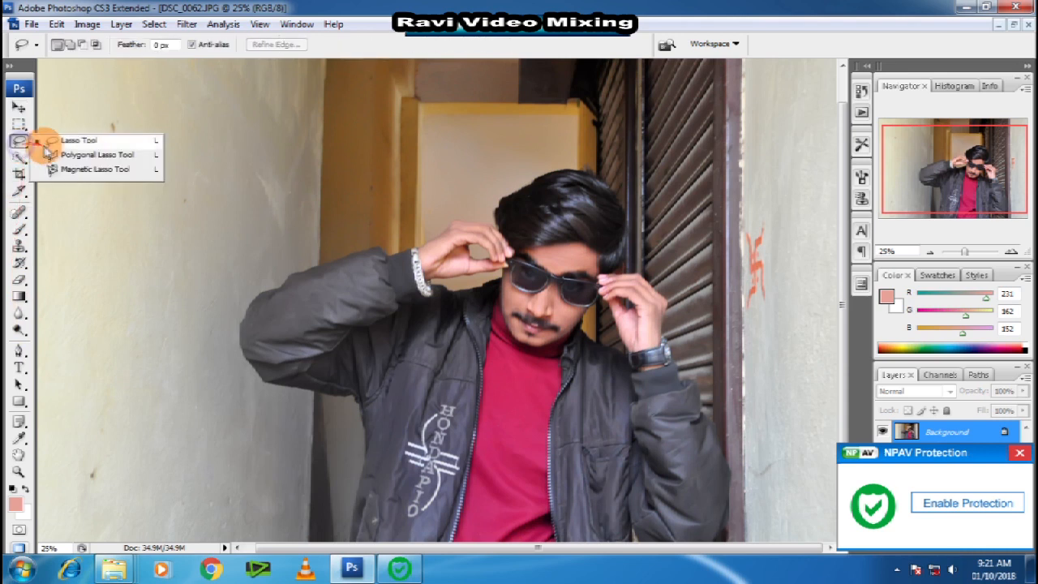
left_click(56, 158)
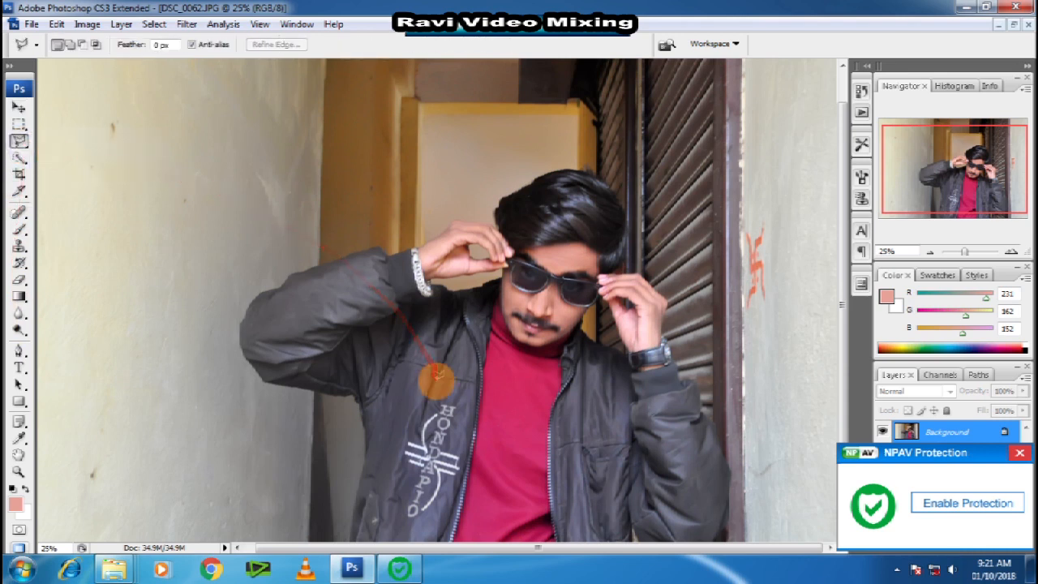
key("ctrl+plus")
key("ctrl+plus")
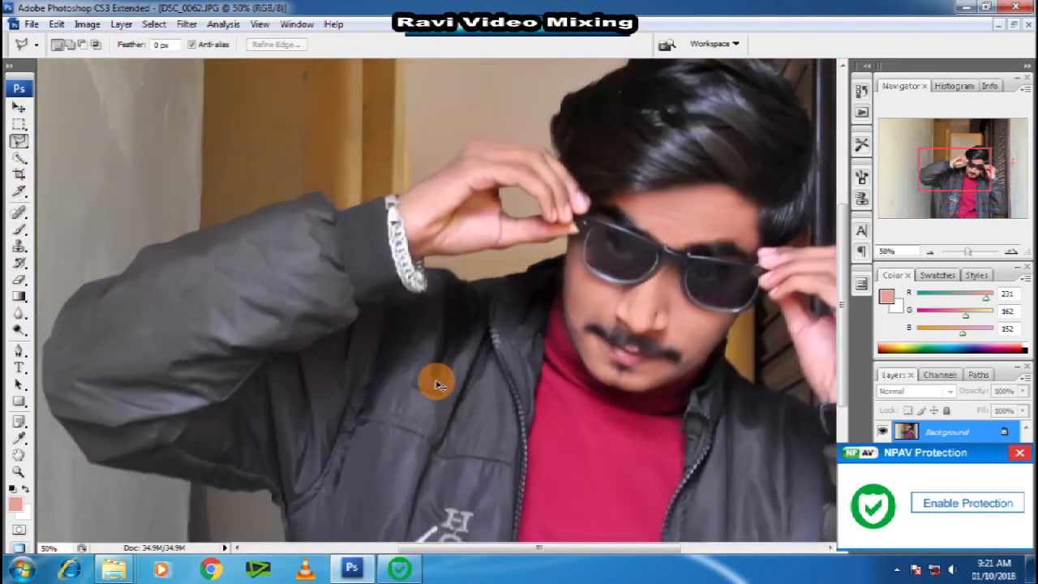
left_click_drag(440, 371, 459, 290)
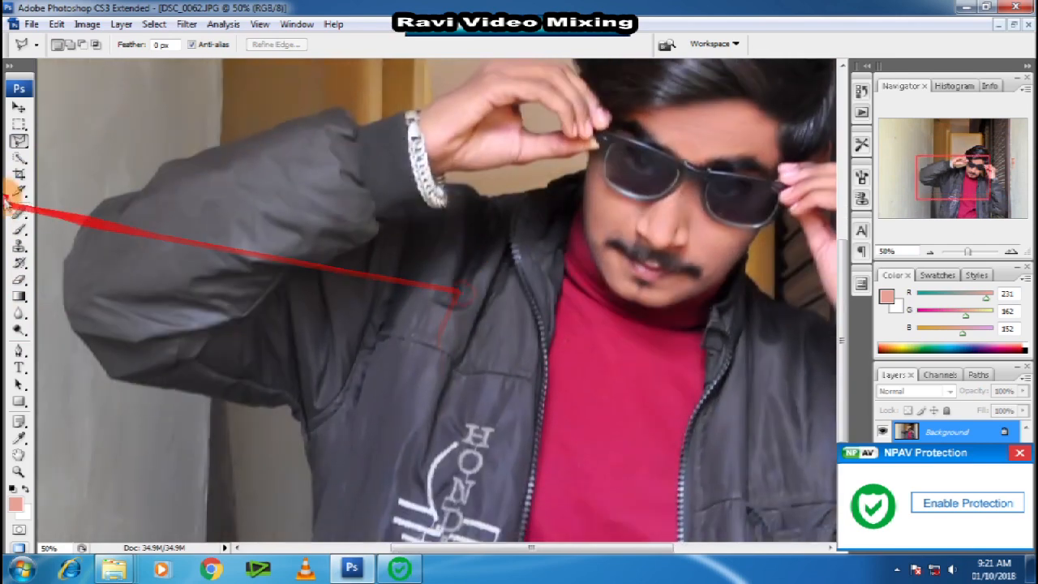
Choose the Pen tool for tracing the man's outline from the lower part of his jacket
left_click(19, 355)
left_click_drag(159, 410, 165, 353)
left_click_drag(289, 266, 310, 345)
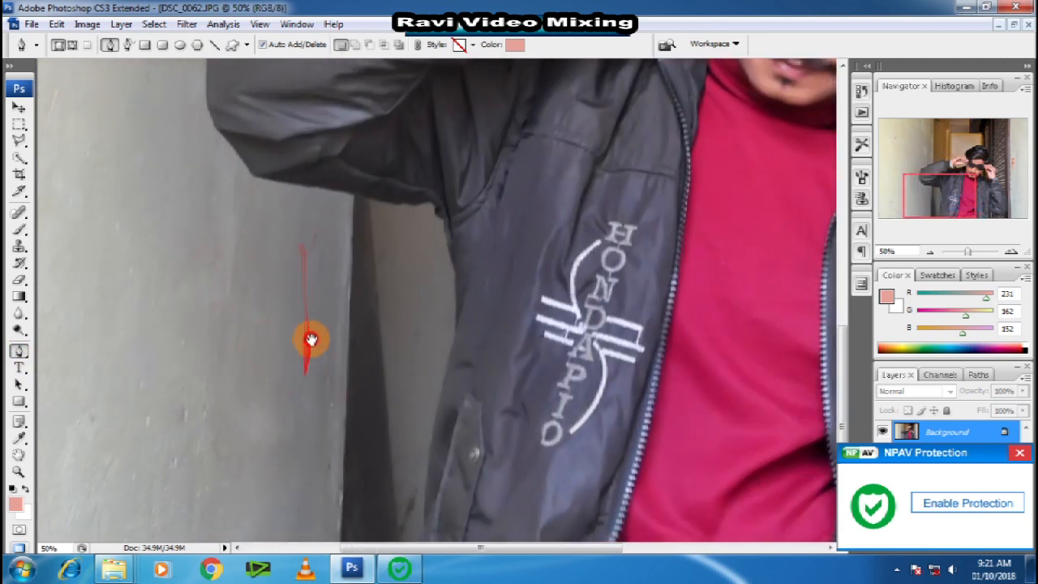
left_click(422, 539)
left_click(430, 447)
left_click(434, 426)
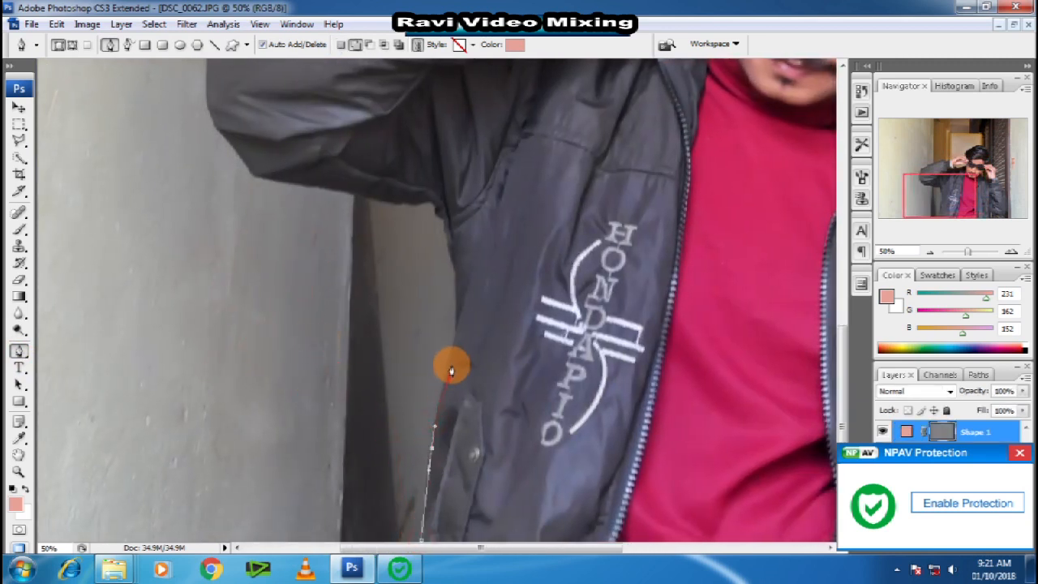
left_click(462, 326)
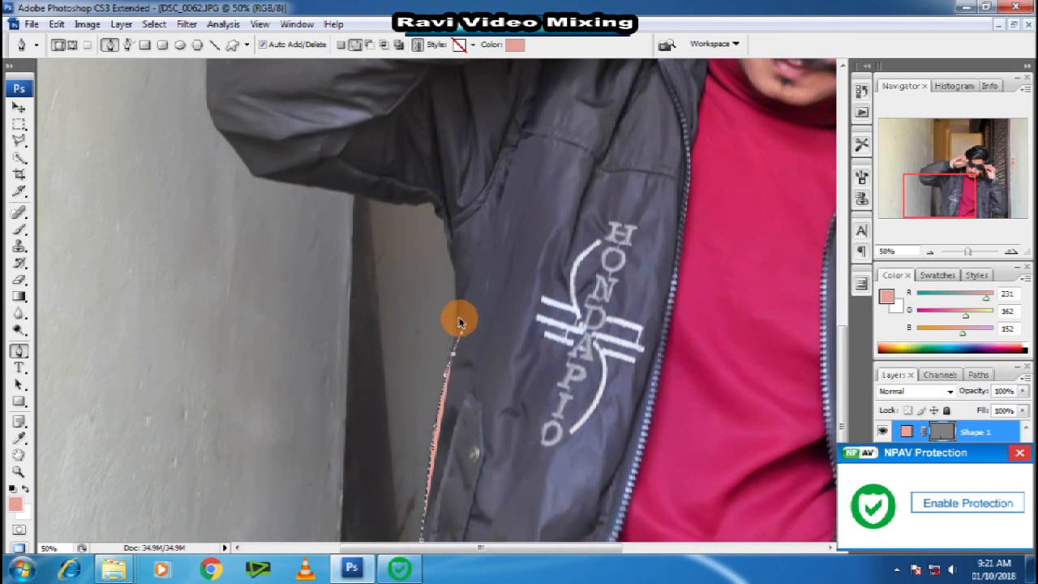
key("ctrl+z")
key("ctrl+alt+z")
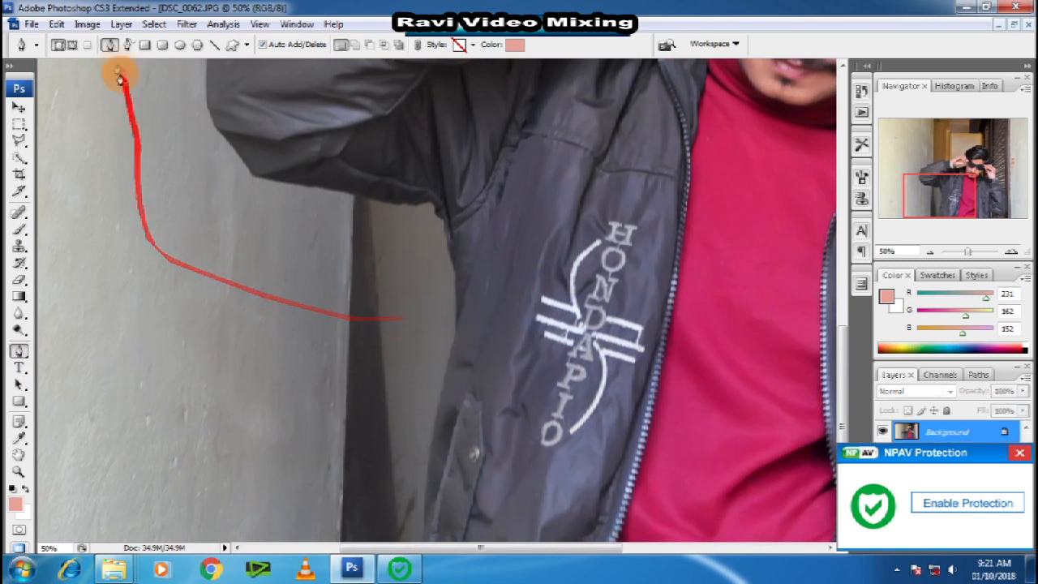
Set the Pen tool to draw paths and trace the jacket's side up to the armpit and along the raised sleeve's underside
left_click(73, 46)
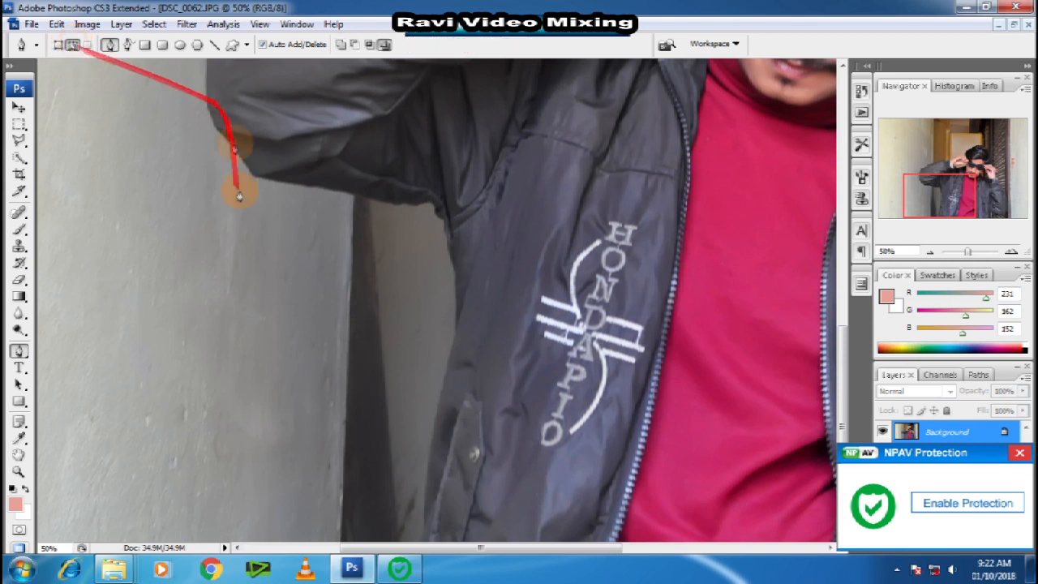
left_click(425, 540)
left_click(428, 469)
left_click(433, 441)
left_click(457, 340)
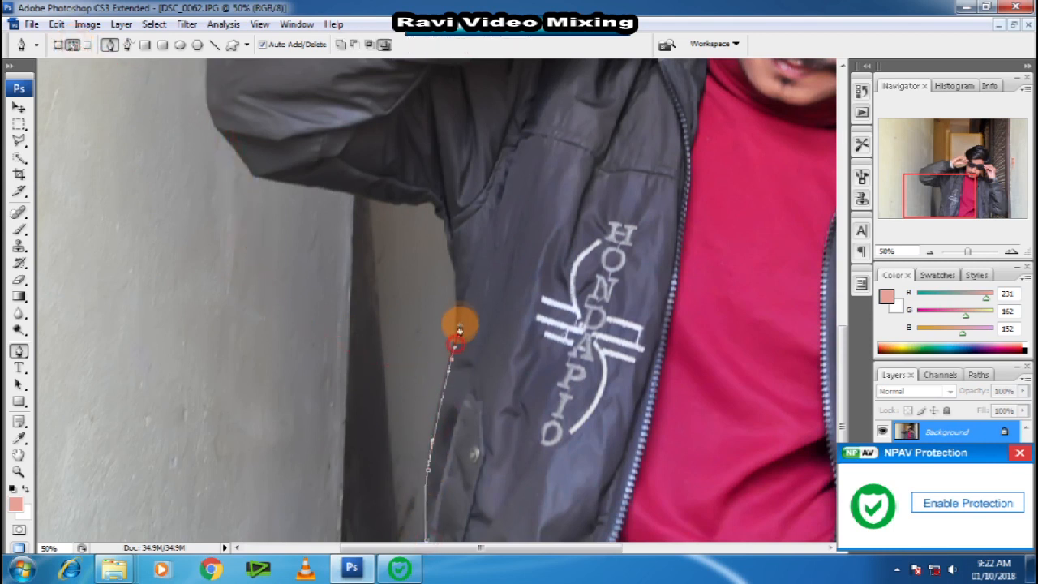
left_click_drag(459, 266, 459, 255)
left_click_drag(430, 201, 375, 201)
left_click(348, 195)
left_click_drag(299, 184, 306, 241)
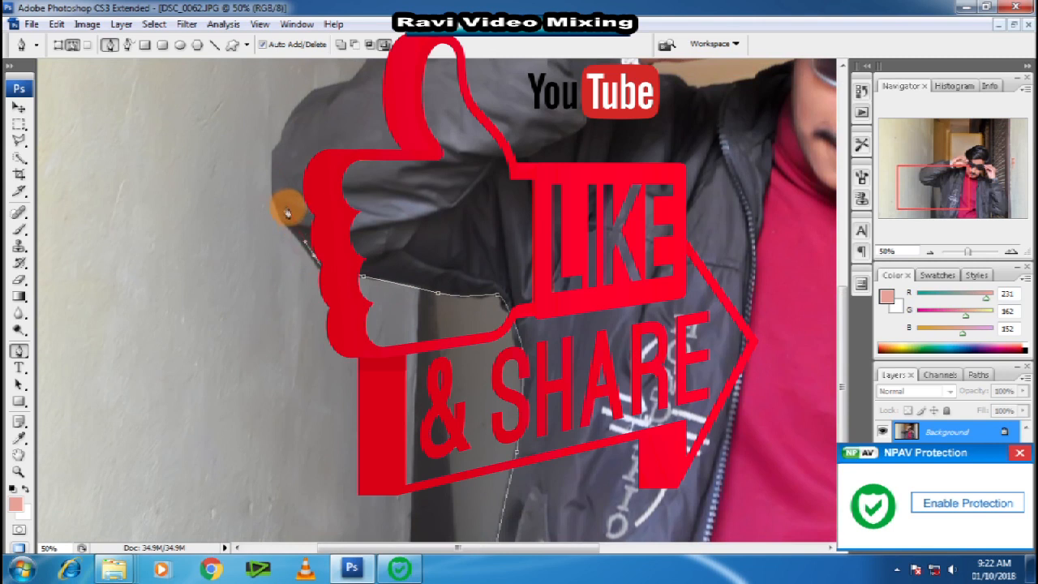
Continue the path around the elbow and over the top of the raised sleeve to the bracelet
left_click_drag(306, 91, 283, 225)
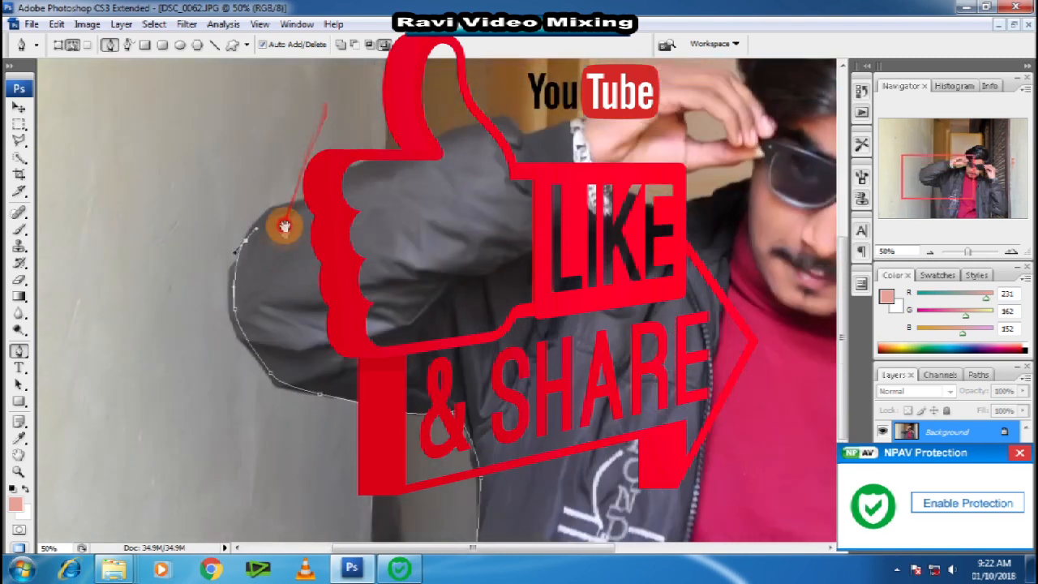
left_click_drag(415, 144, 521, 350)
scroll(605, 136, "up", 1)
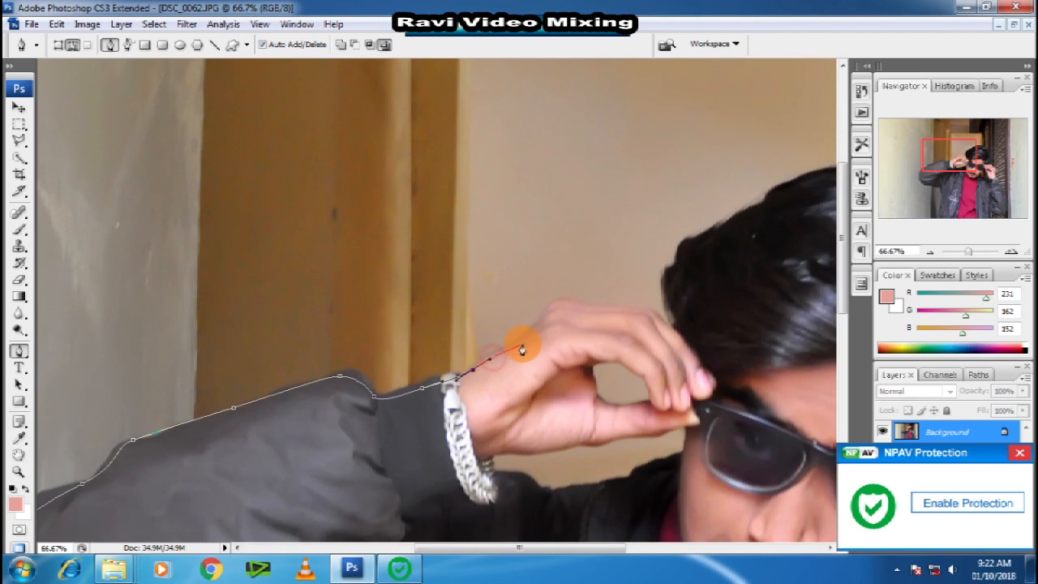
Continue the path over the hand with the bracelet and around the man's hair to his other hand
left_click_drag(595, 310, 624, 383)
left_click_drag(619, 341, 627, 317)
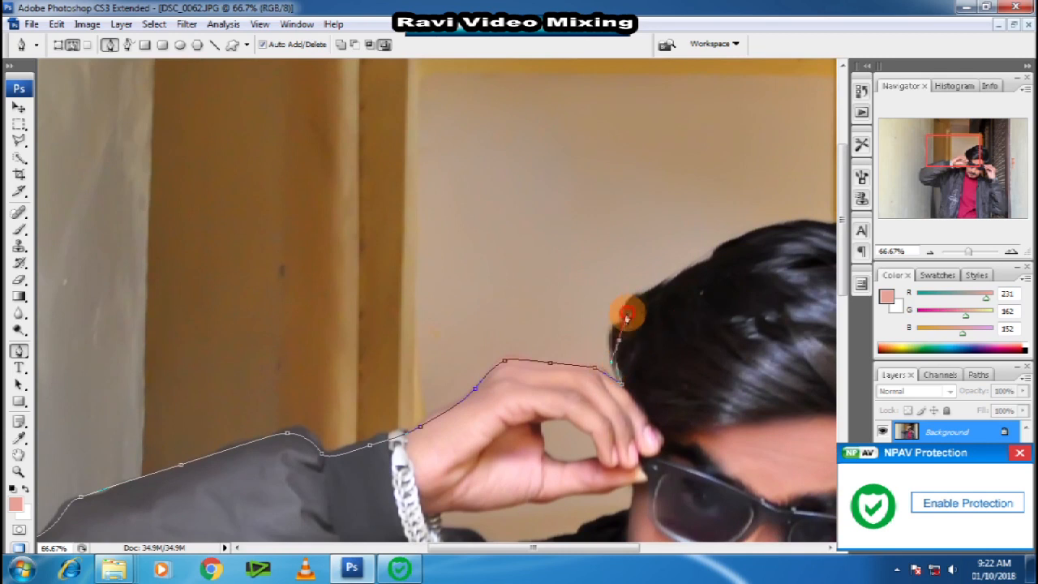
left_click_drag(695, 267, 433, 394)
left_click_drag(480, 366, 574, 290)
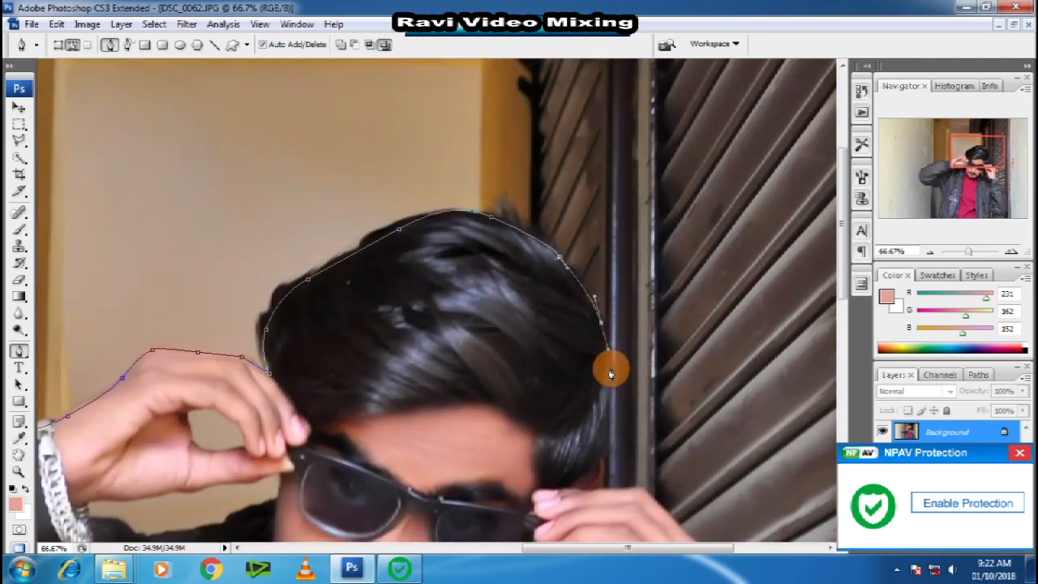
left_click_drag(610, 410, 579, 347)
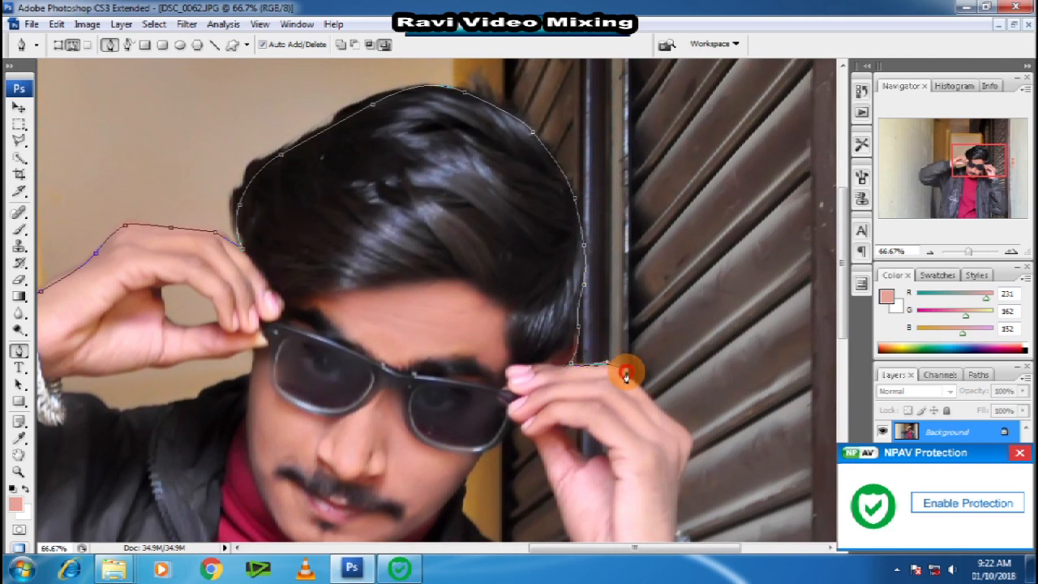
Continue the path around the outside of the second hand and past the wristwatch to the sleeve
left_click_drag(655, 406, 556, 308)
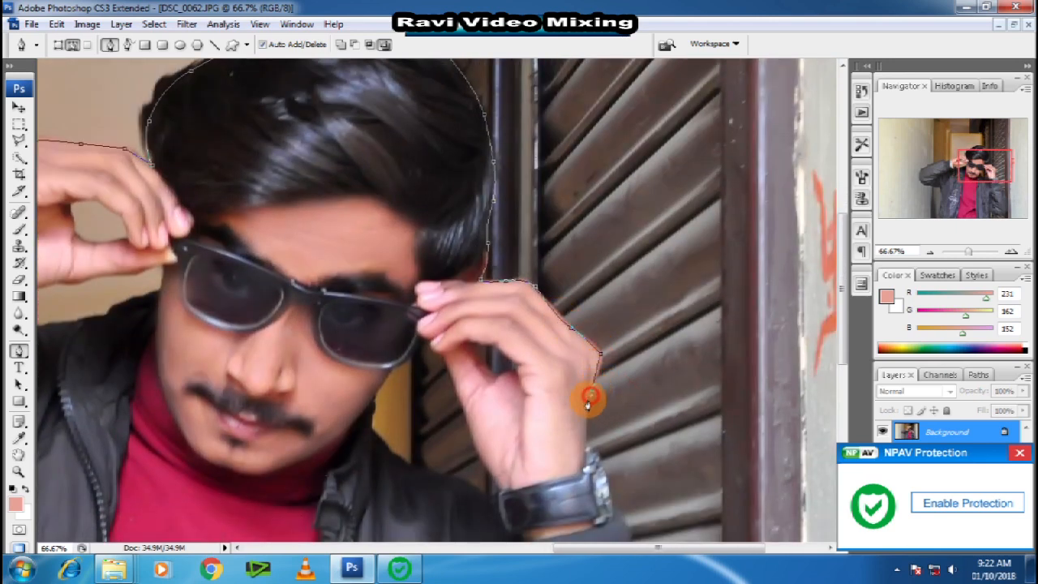
left_click_drag(588, 403, 574, 243)
left_click_drag(573, 280, 584, 295)
left_click(584, 298)
left_click_drag(600, 348, 440, 267)
left_click(446, 289)
Continue the path around the second sleeve and its elbow, then down the jacket to the photo's lower edge
left_click_drag(462, 310, 470, 173)
left_click_drag(475, 208, 492, 160)
left_click_drag(530, 254, 549, 280)
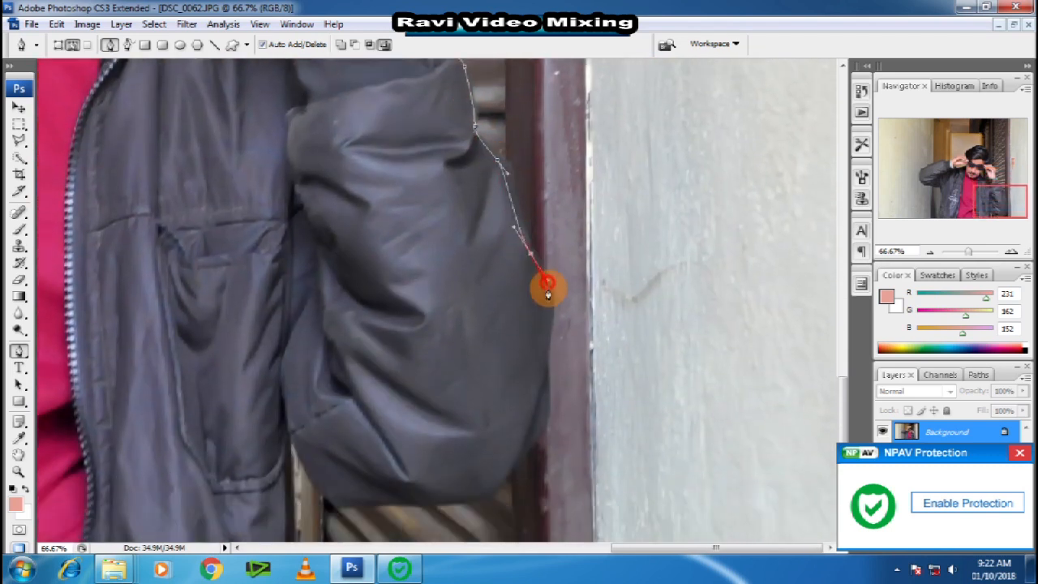
left_click_drag(544, 376, 551, 159)
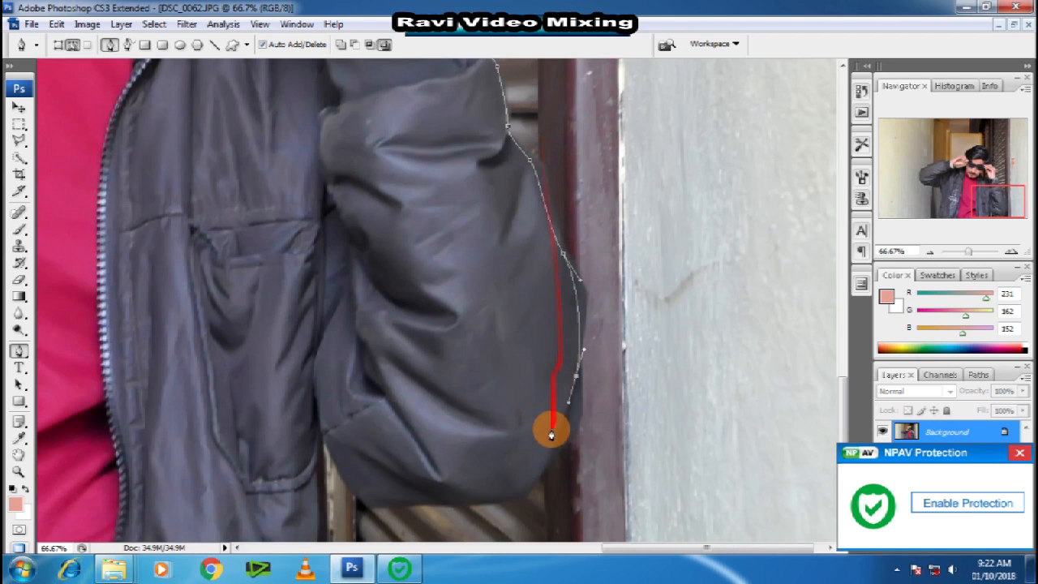
left_click_drag(538, 484, 439, 502)
left_click_drag(375, 498, 352, 486)
left_click_drag(332, 443, 314, 484)
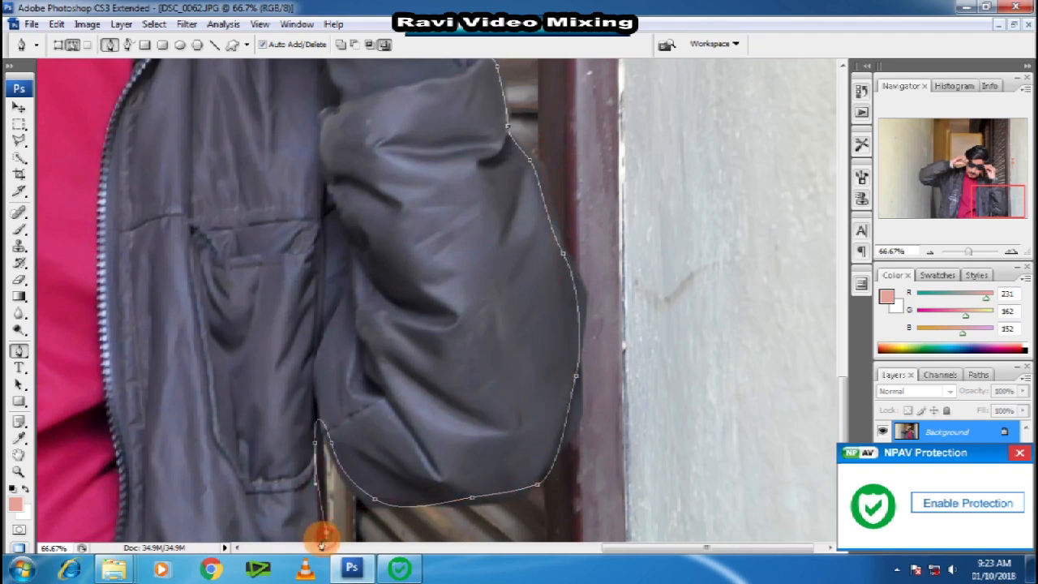
Close the path at its starting point on the jacket's lower edge and convert it into a selection
scroll(209, 486, "left", 10)
scroll(198, 503, "left", 3)
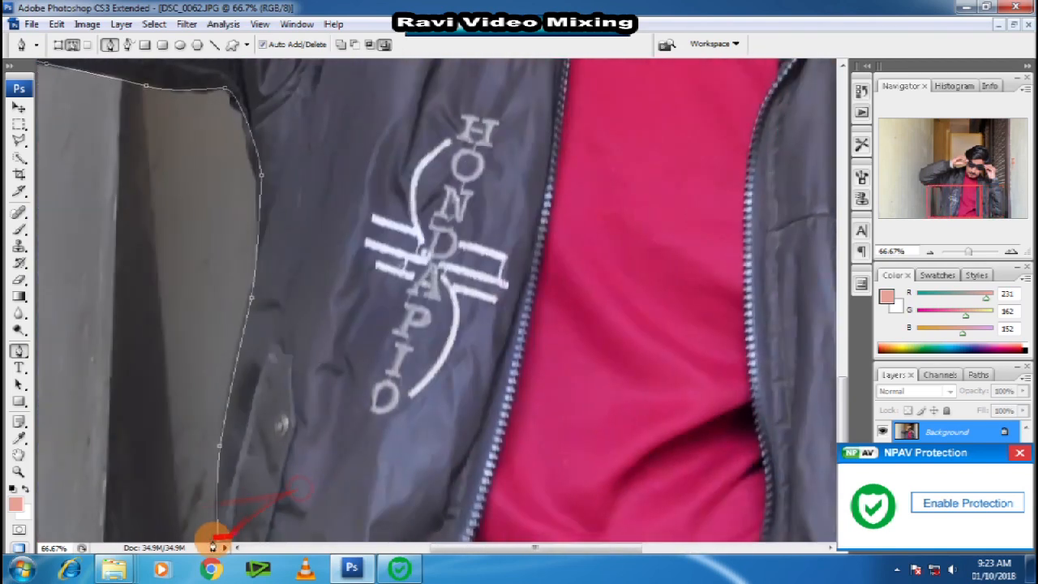
left_click(218, 539)
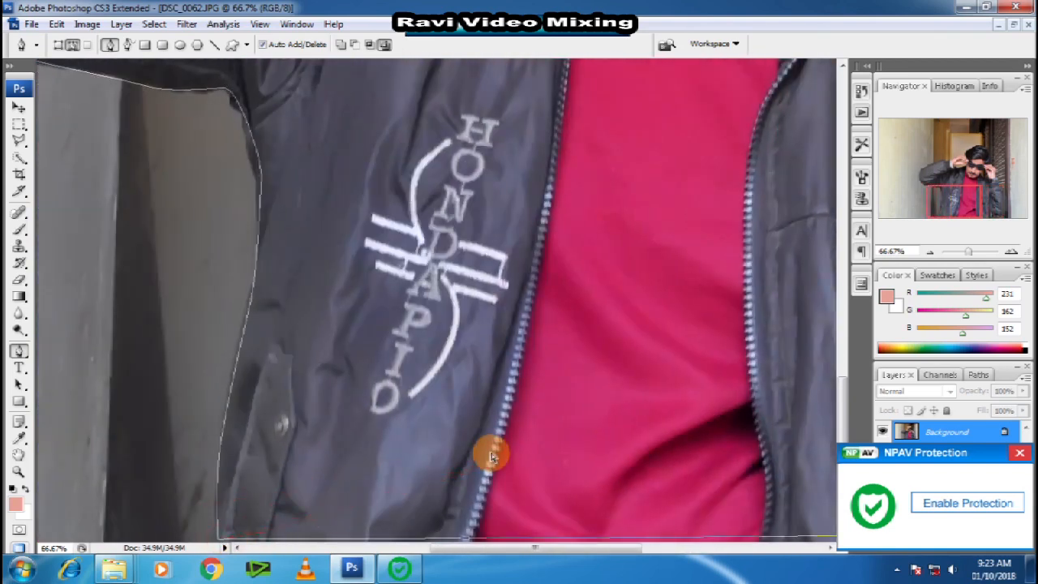
key("ctrl+Return")
key("ctrl+minus")
key("ctrl+minus")
key("ctrl+minus")
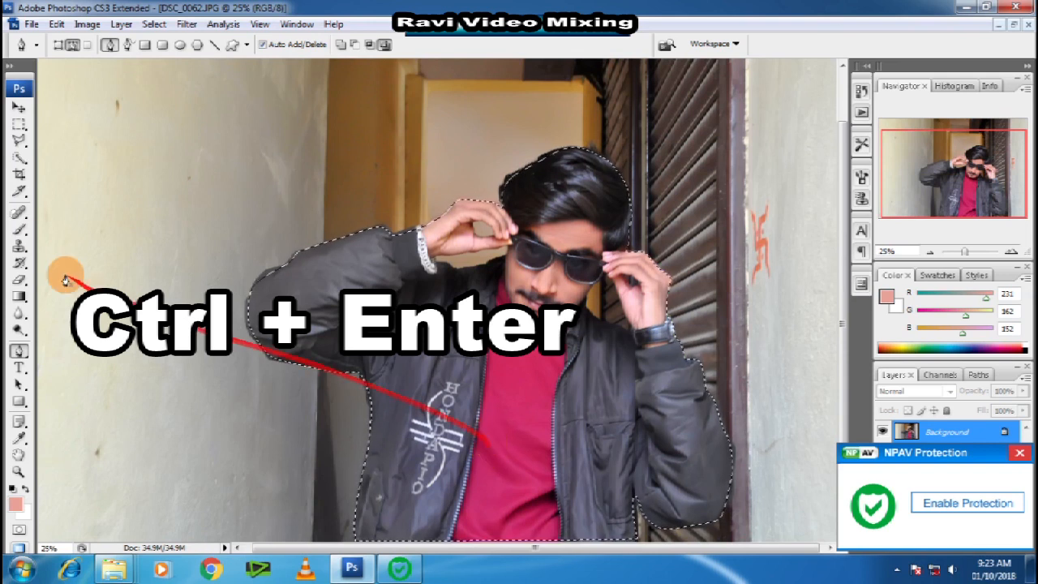
Feather the selection around the man by 3 pixels, using the Polygonal Lasso tool
left_click(20, 142)
right_click(545, 221)
left_click(604, 267)
type("3")
key("Return")
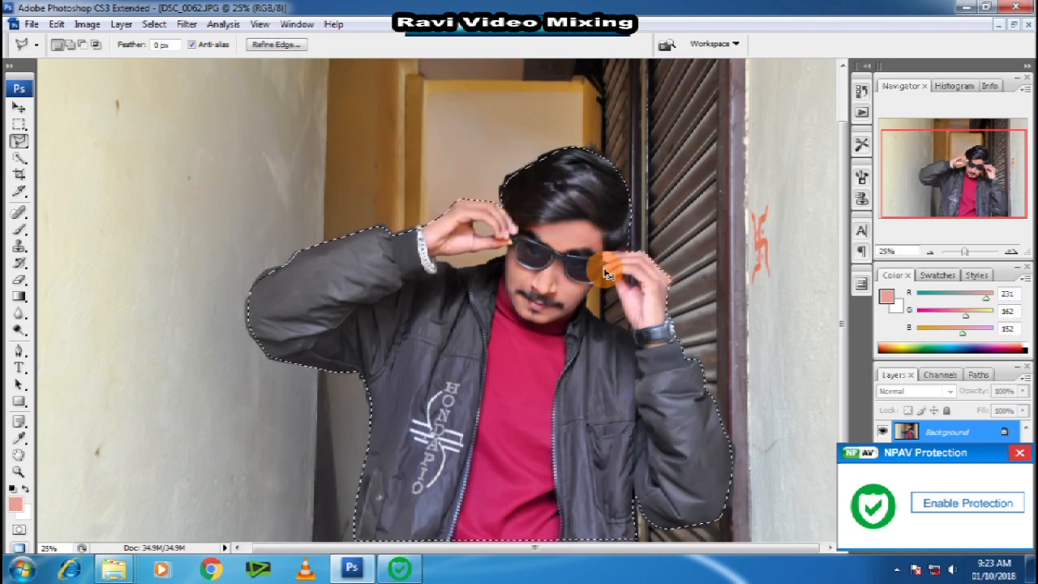
Copy the selected man onto a new layer, shift the copy slightly up and left, and choose the Move tool
key("ctrl+j")
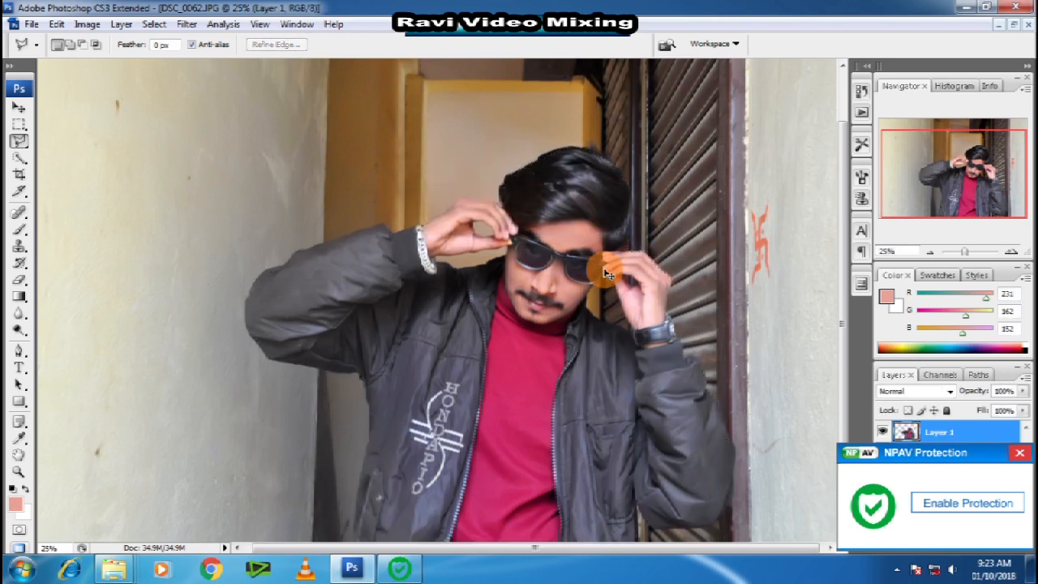
key("ctrl+minus")
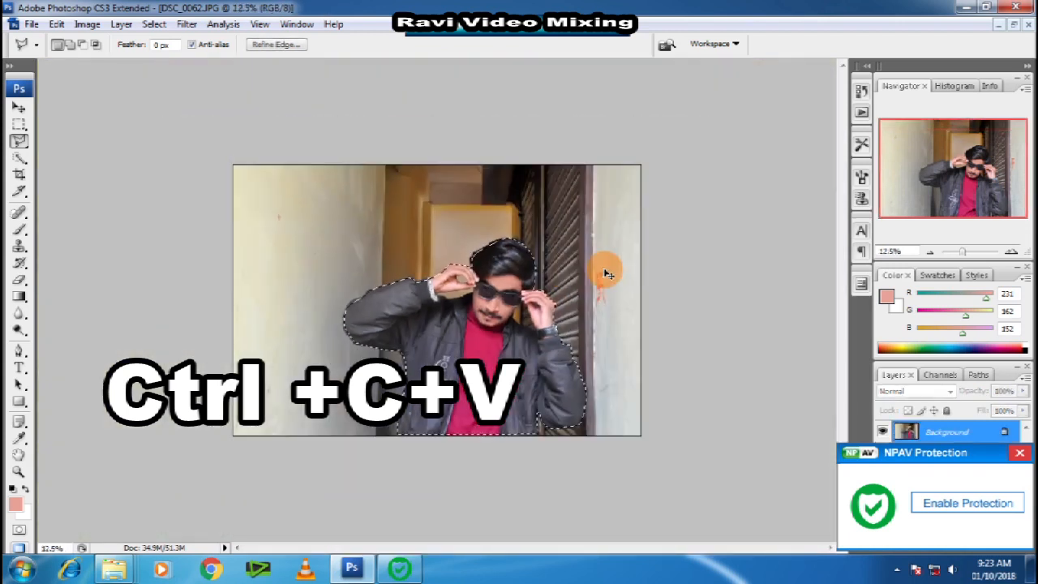
left_click_drag(508, 331, 482, 317)
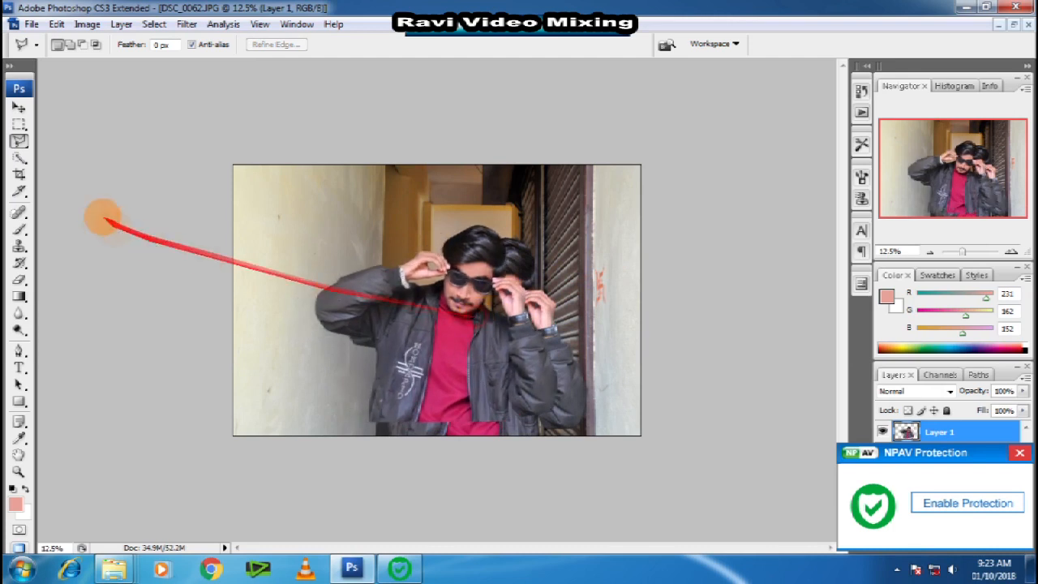
left_click(19, 107)
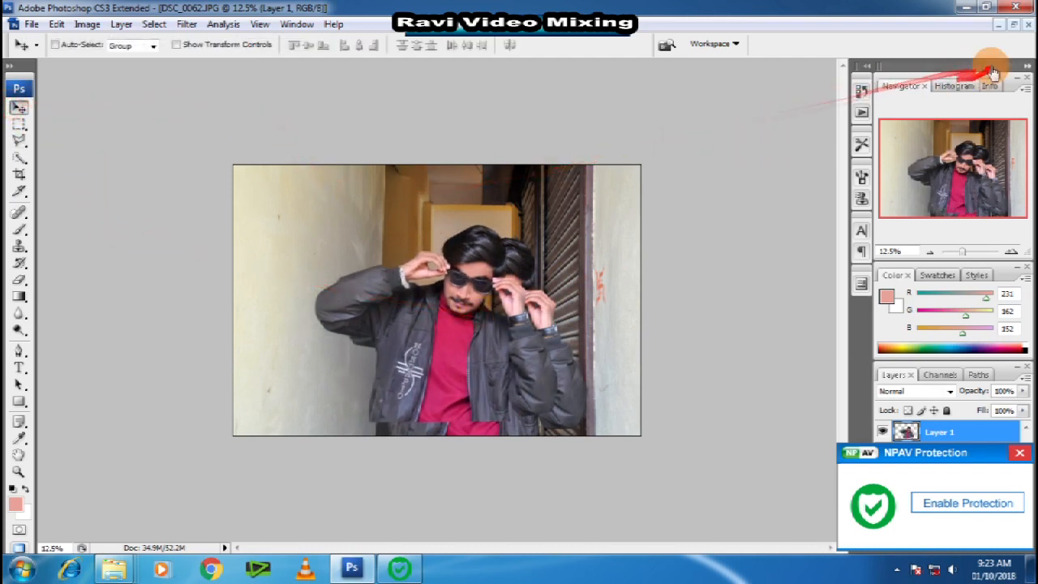
Make the photo's window floating, move it aside, and open HD Wallpaper (1776).jpg from the background pictures folder in Photoshop
left_click(1014, 24)
left_click_drag(466, 76, 778, 88)
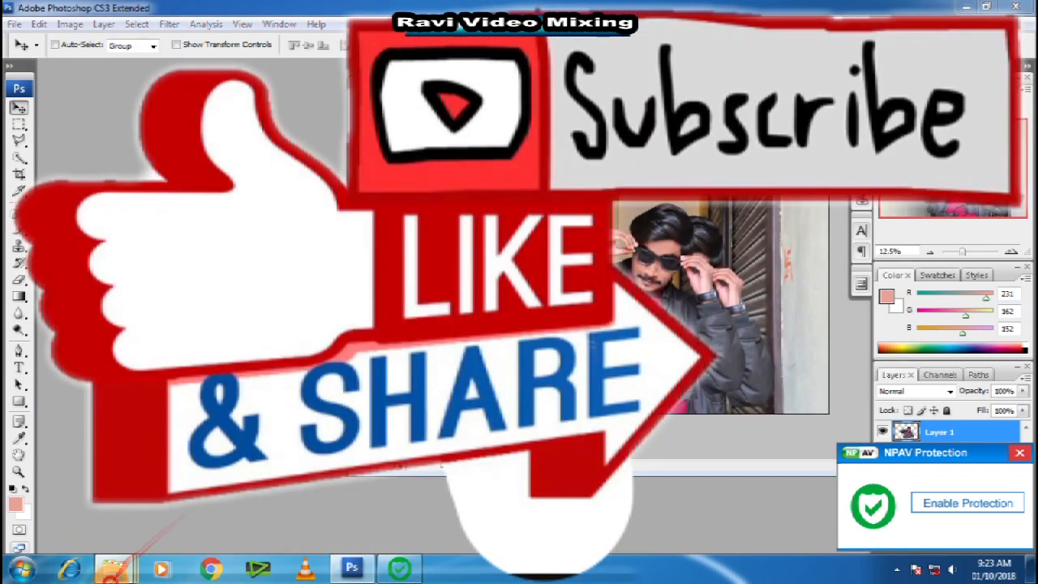
mouse_move(117, 568)
left_click(272, 517)
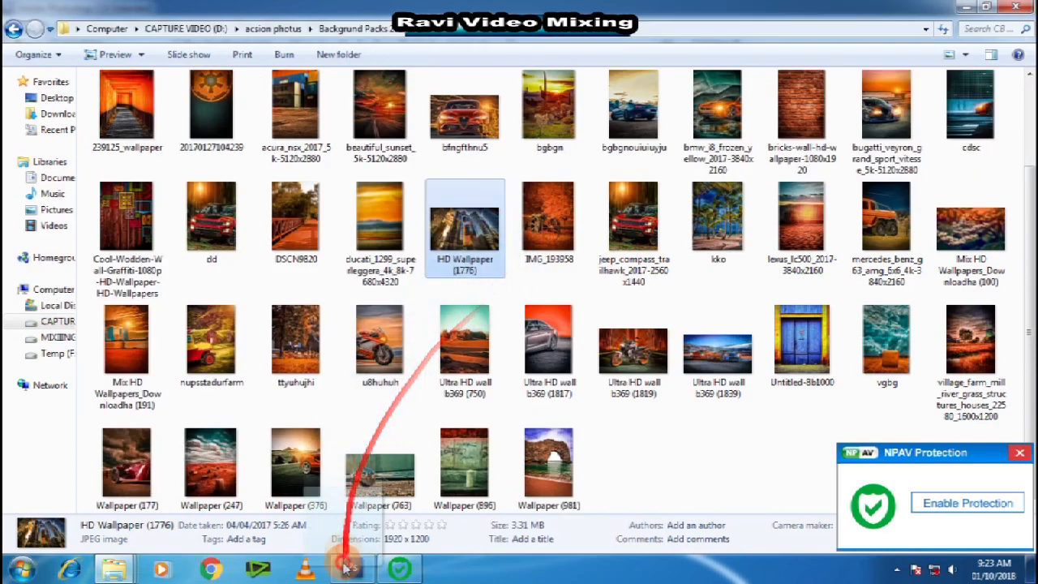
left_click(351, 568)
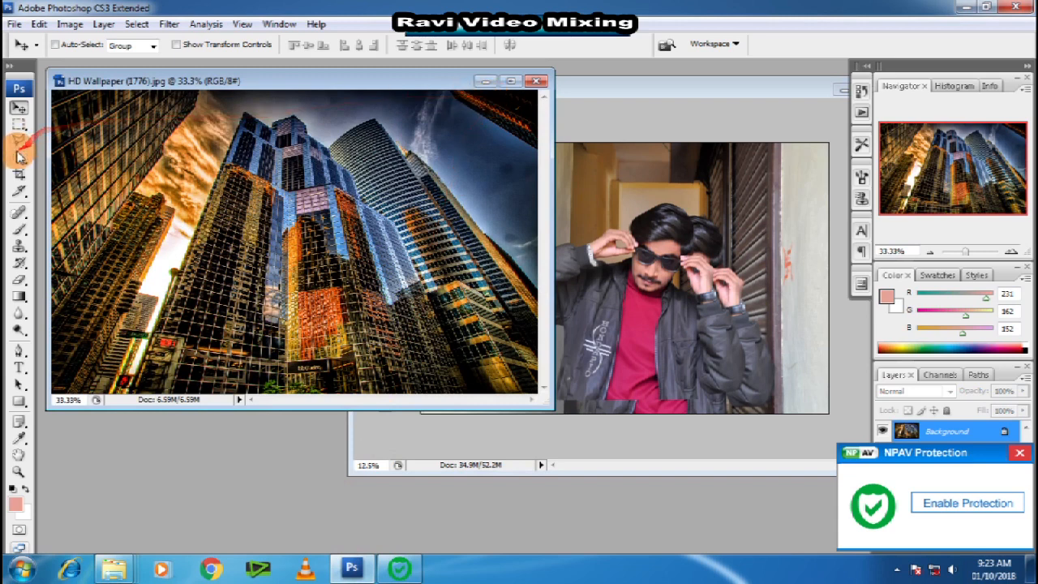
Set the Crop tool to a width of 12 in, a height of 8 in and a resolution of 300 pixels/inch
key("ctrl+minus")
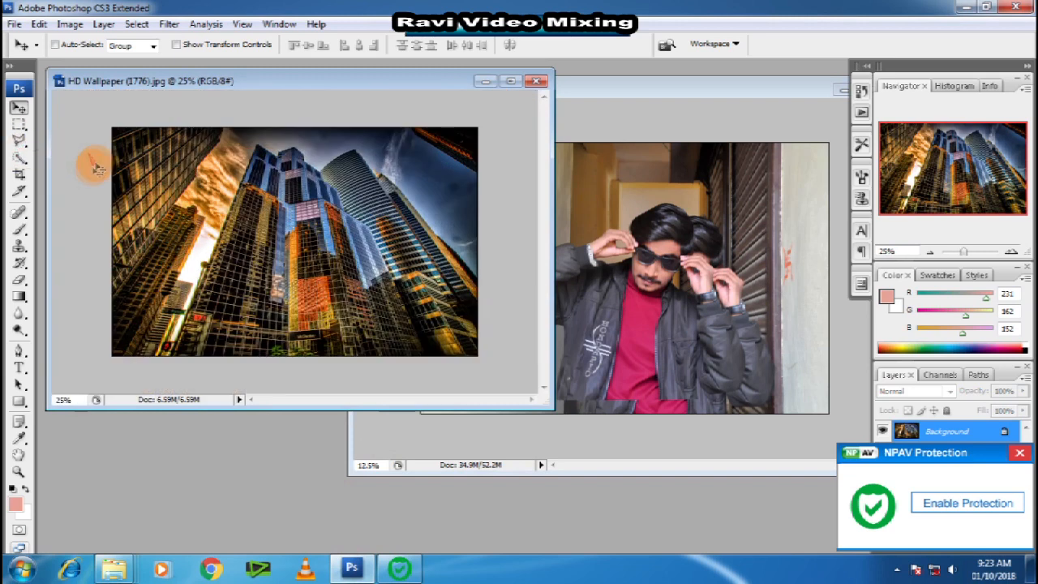
left_click(19, 173)
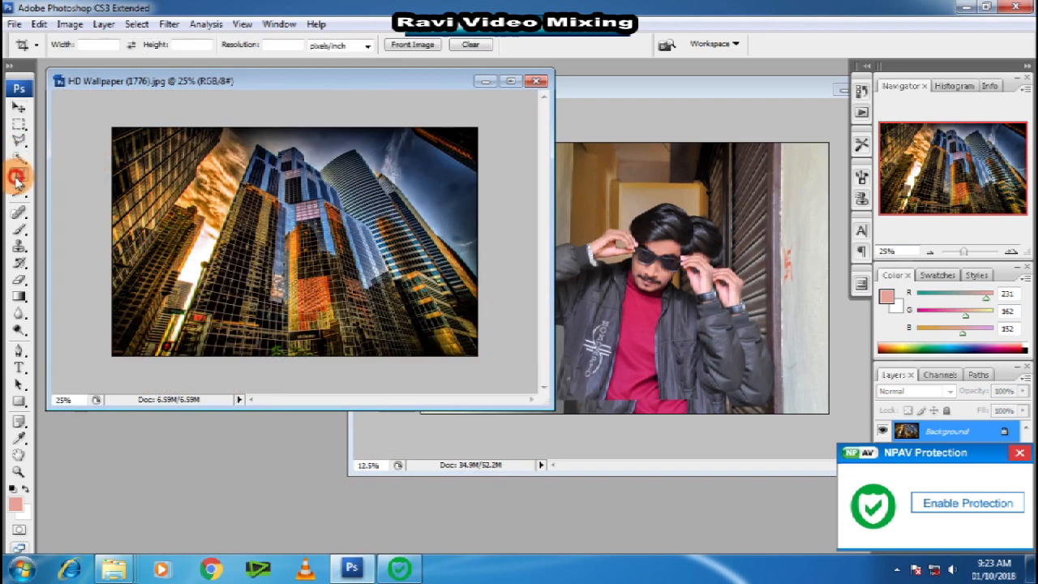
left_click(94, 45)
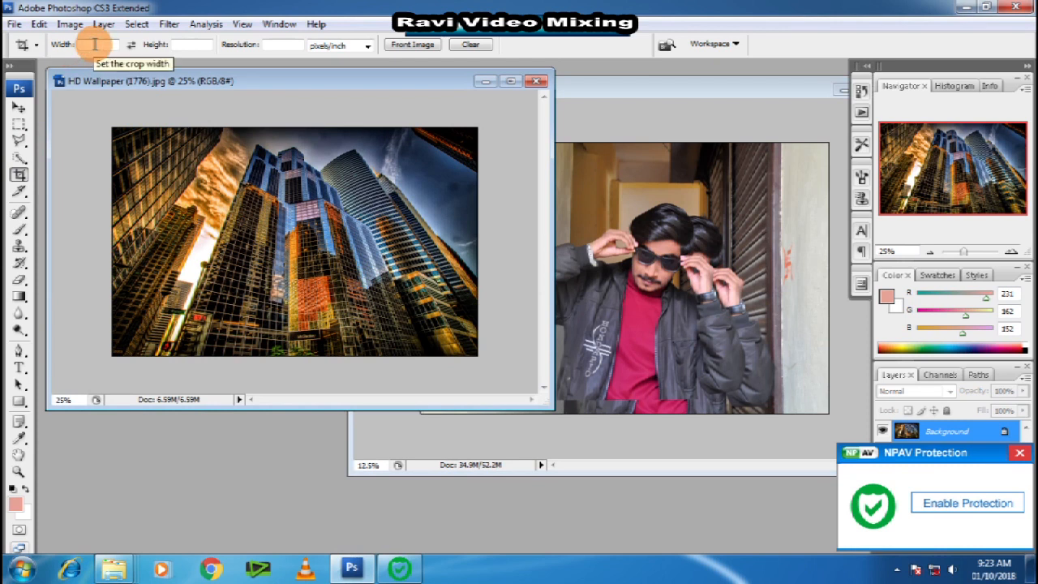
type("1")
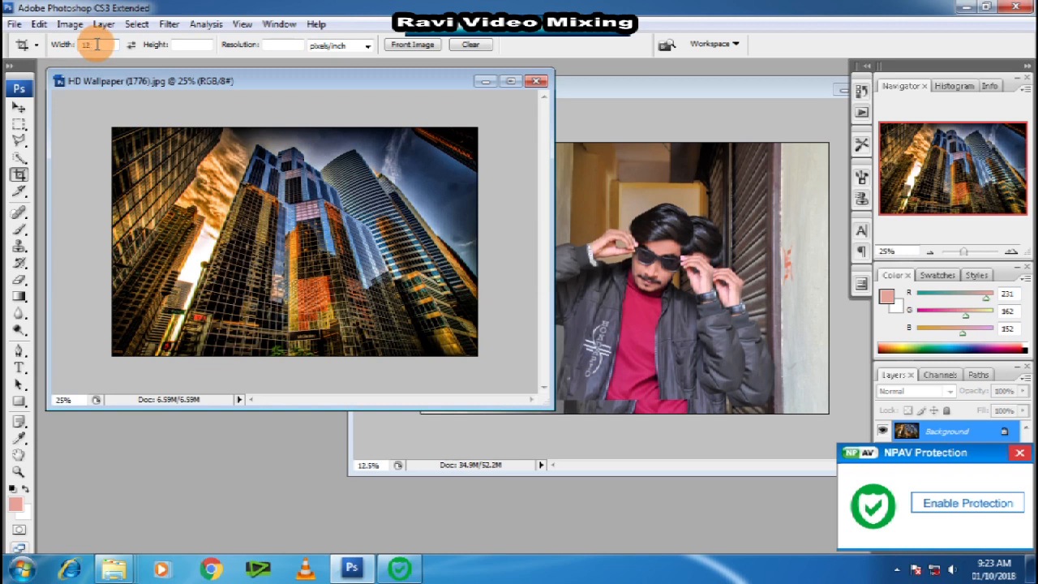
type("2")
left_click(195, 46)
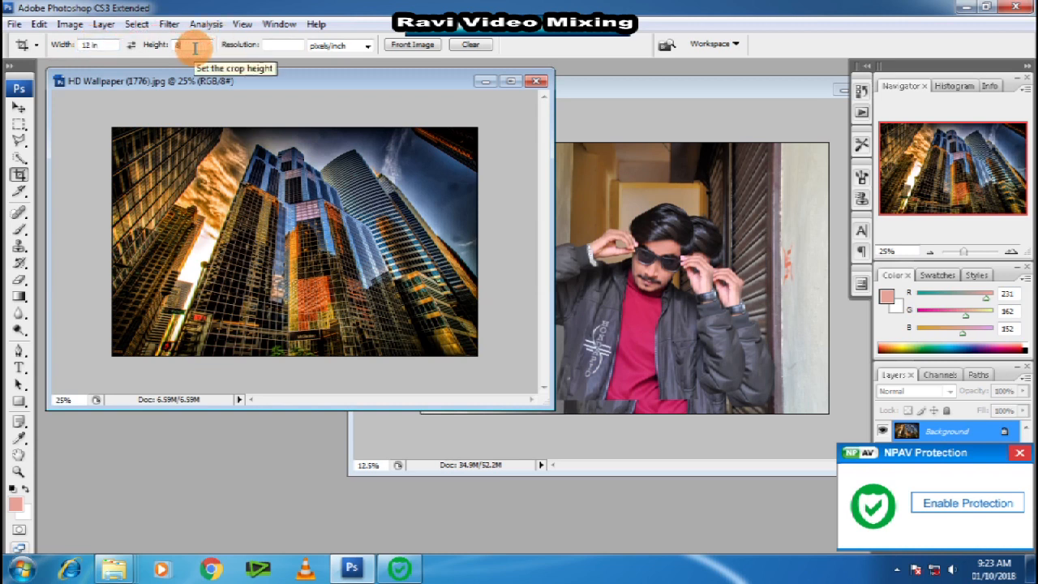
type("8")
left_click(272, 46)
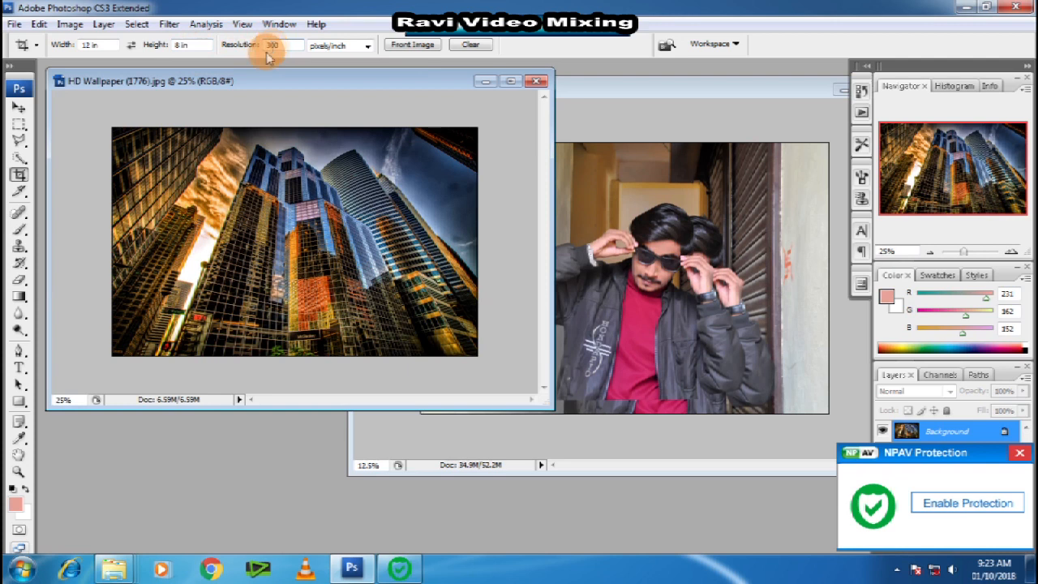
Crop the city wallpaper at full height, centring the crop area so narrow strips come off both sides
left_click_drag(111, 127, 551, 377)
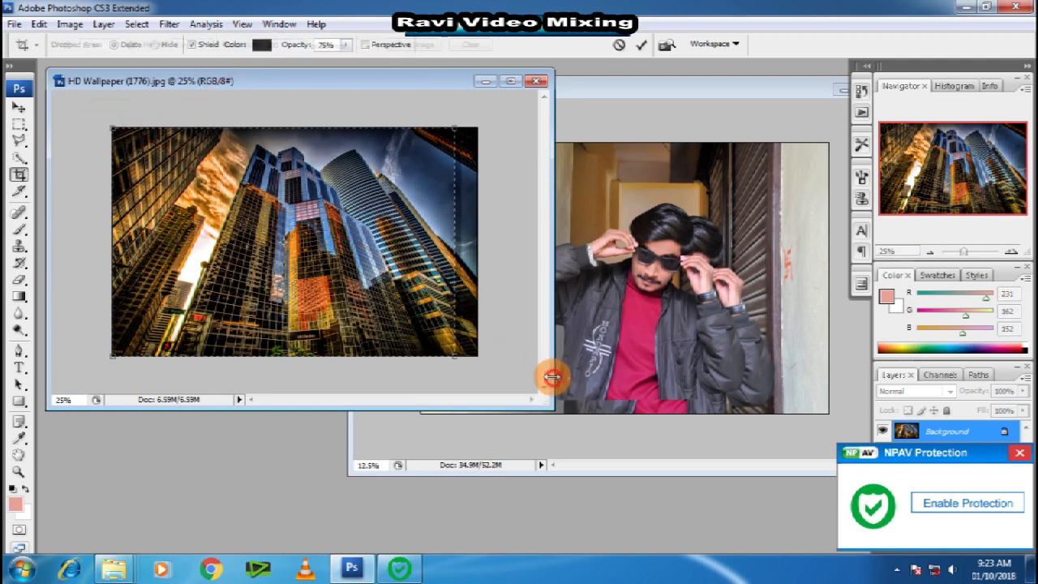
left_click_drag(388, 297, 397, 299)
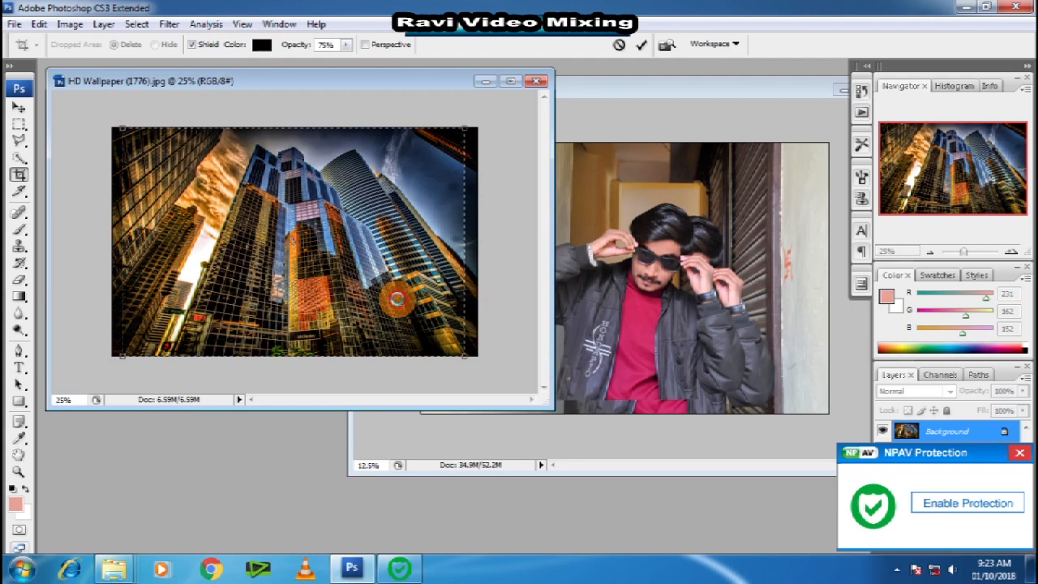
key("ctrl+0")
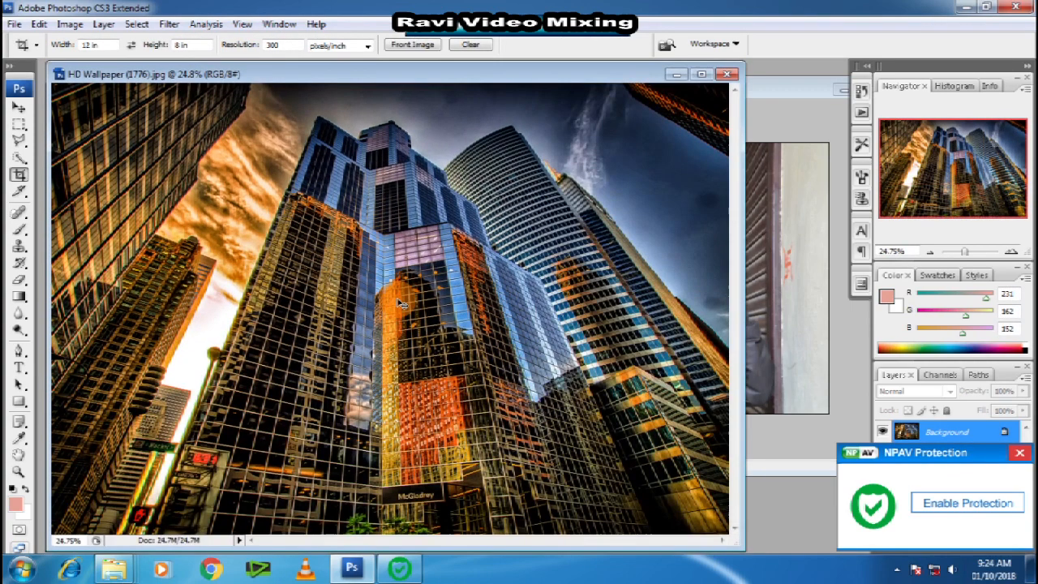
Bring the cut-out man's layer from the portrait photo into the city wallpaper, with his jacket meeting the image's lower edge
key("ctrl+minus")
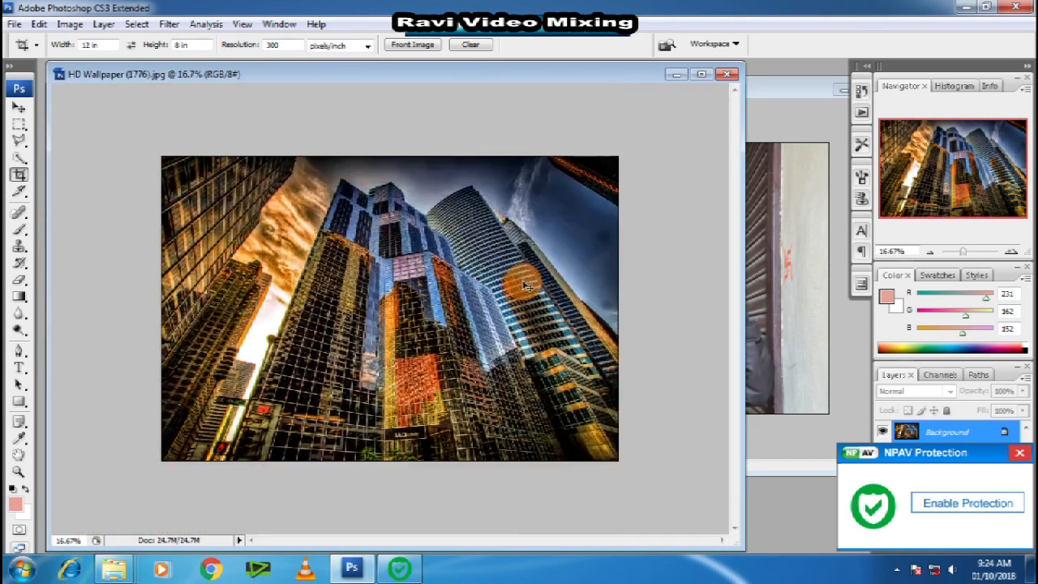
key("ctrl+minus")
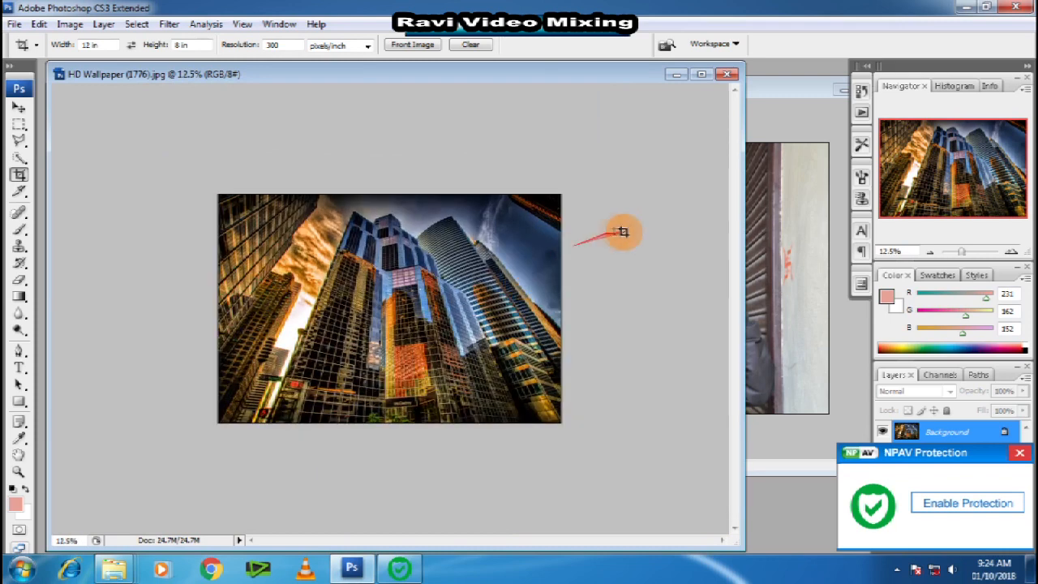
left_click(787, 215)
right_click(668, 283, "ctrl")
left_click(716, 295)
left_click_drag(684, 316, 461, 345)
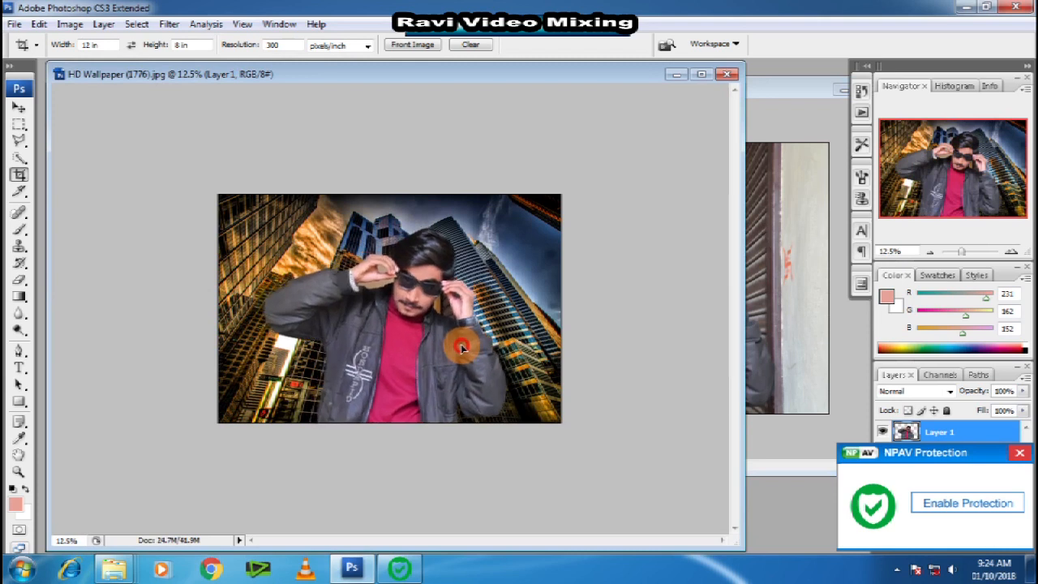
Enlarge the man's layer slightly with Free Transform and return to the Crop tool
key("ctrl+t")
left_click_drag(502, 231, 512, 223)
key("Return")
key("c")
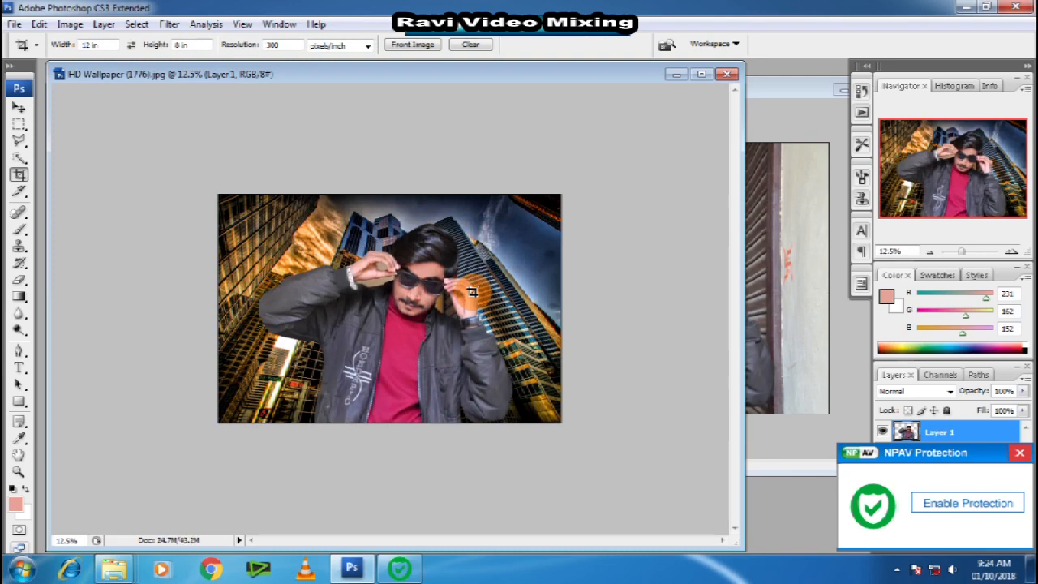
Select the leftover wall between the bracelet hand and the jacket shoulder with the Polygonal Lasso tool
scroll(476, 297, "up", 2)
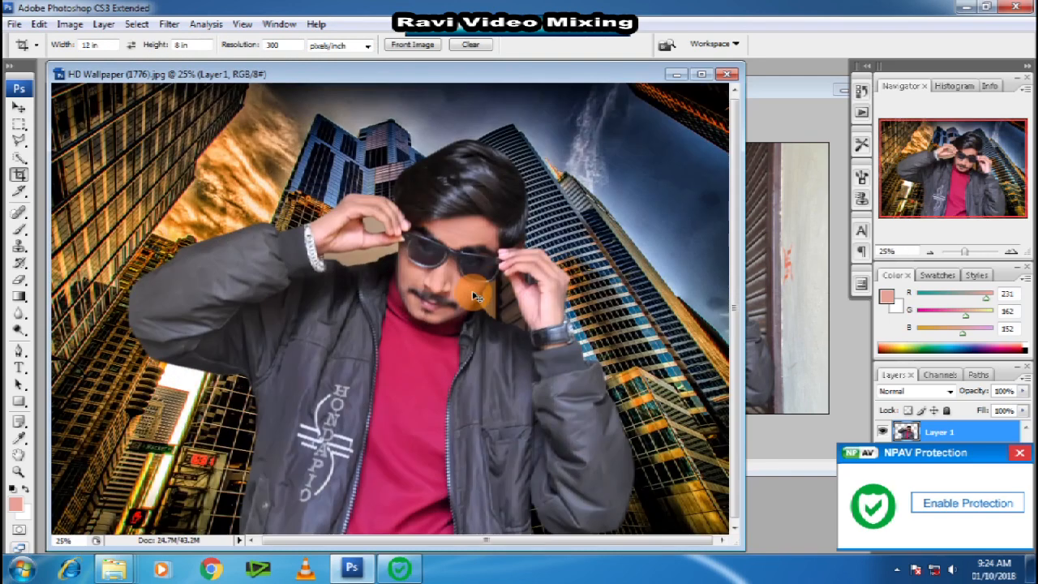
scroll(477, 297, "up", 2)
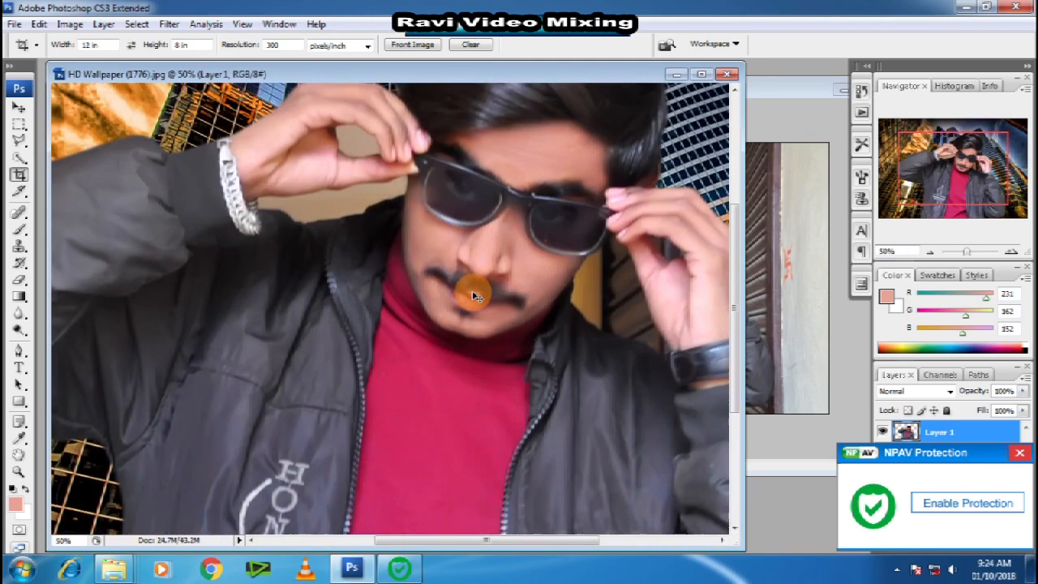
scroll(477, 297, "up", 1)
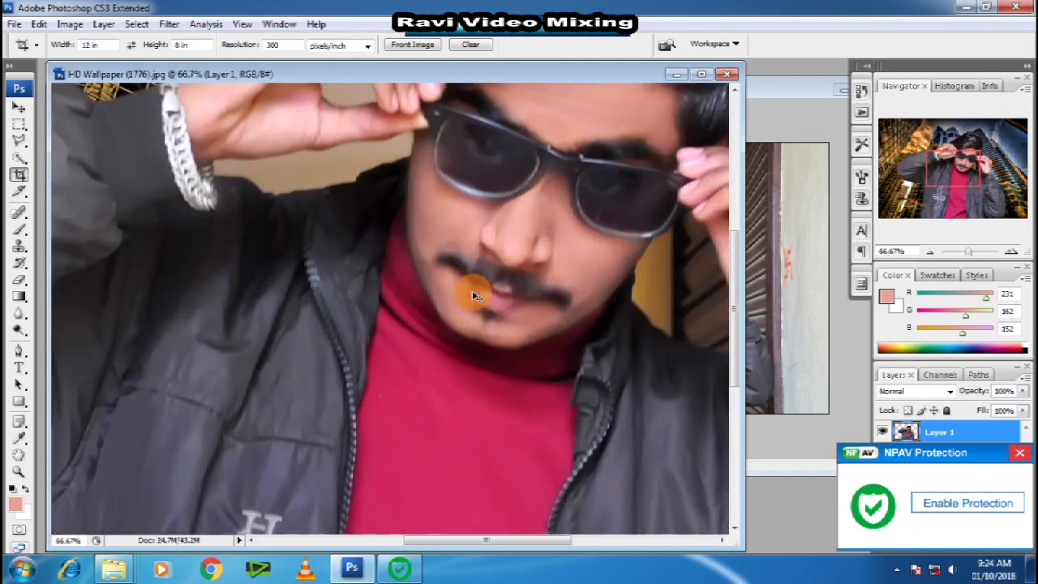
scroll(477, 296, "up", 1)
left_click_drag(318, 233, 430, 385)
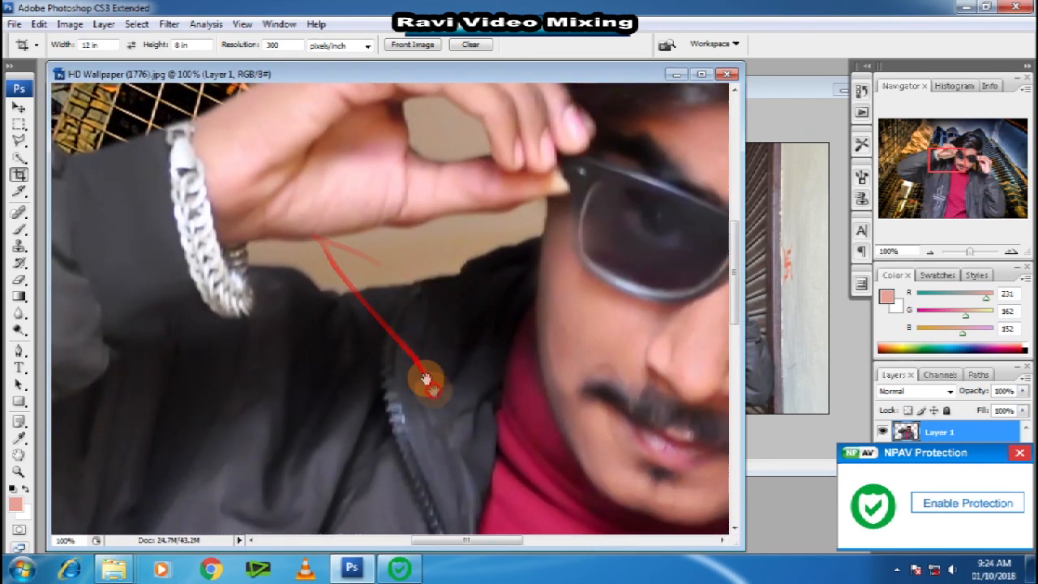
left_click_drag(383, 315, 400, 359)
left_click(19, 139)
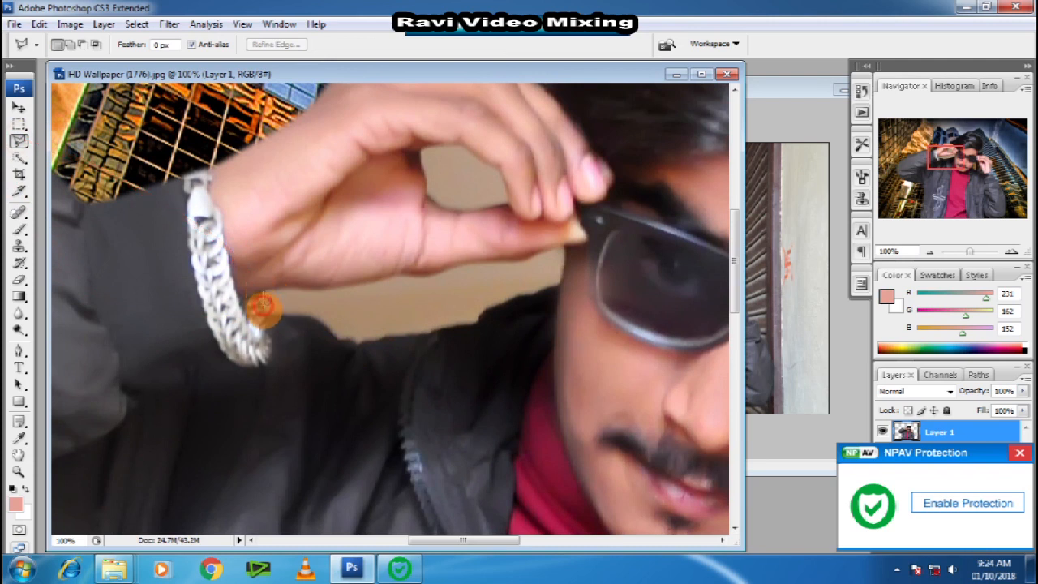
left_click_drag(272, 316, 298, 318)
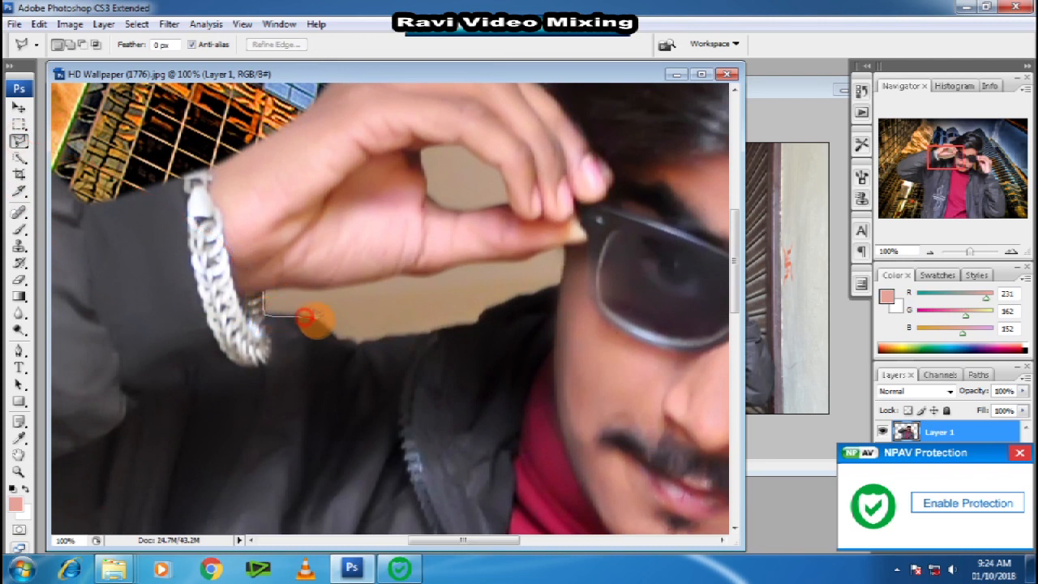
mouse_move(371, 344)
left_mouse_down()
mouse_move(470, 325)
mouse_move(551, 288)
left_mouse_up()
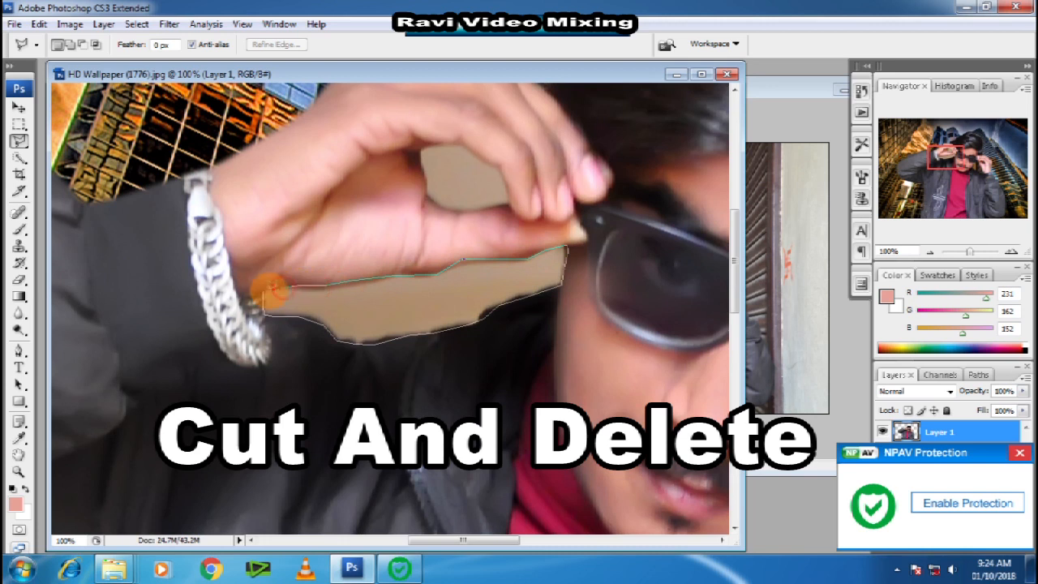
left_click(264, 288)
Try to outline the gap inside the bracelet hand's fingers with the Polygonal Lasso while the first selection is active
left_click_drag(431, 202, 395, 243)
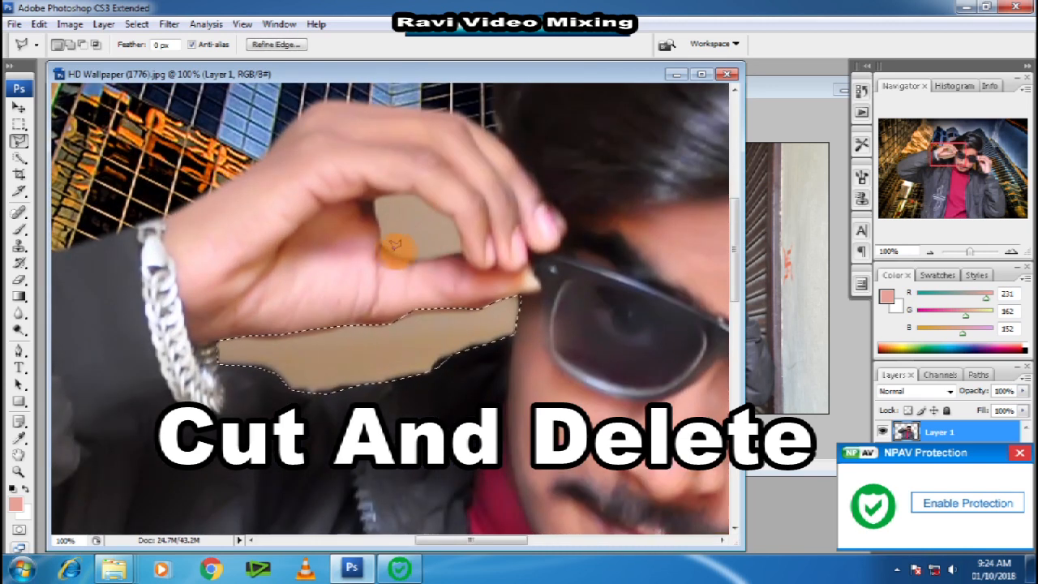
left_click(462, 253, "alt")
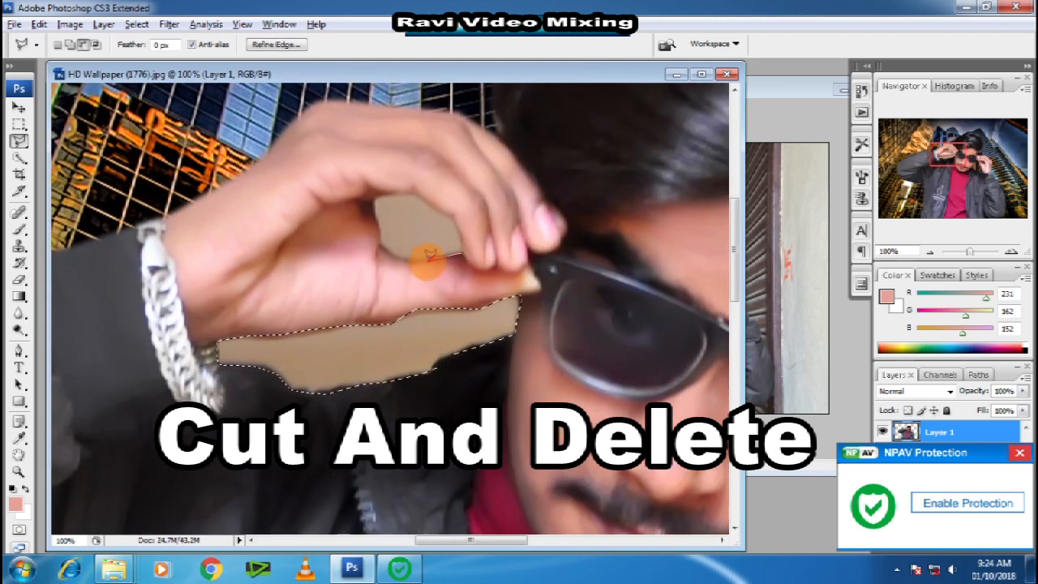
left_click(424, 264)
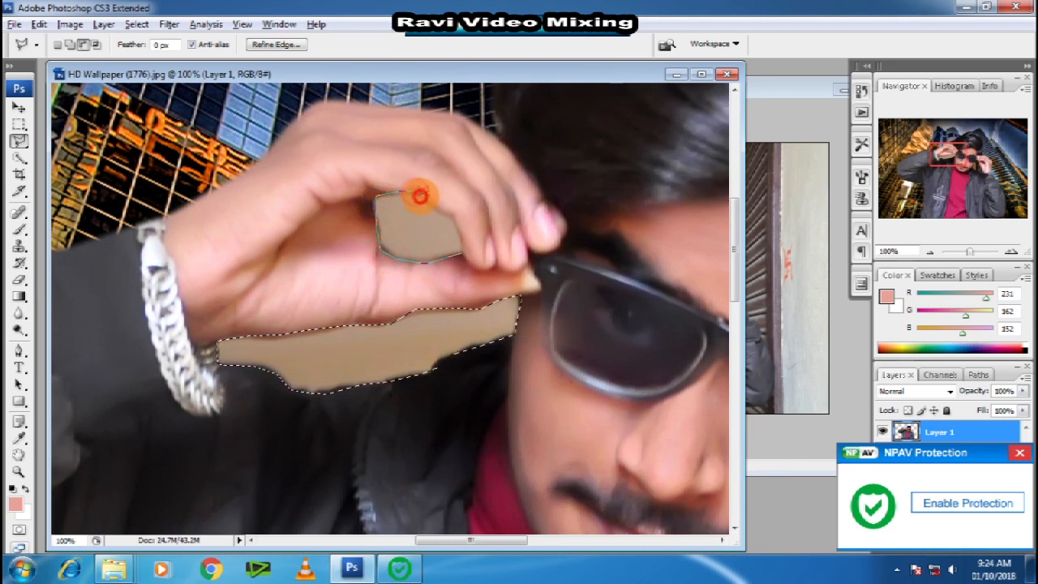
left_click(459, 235)
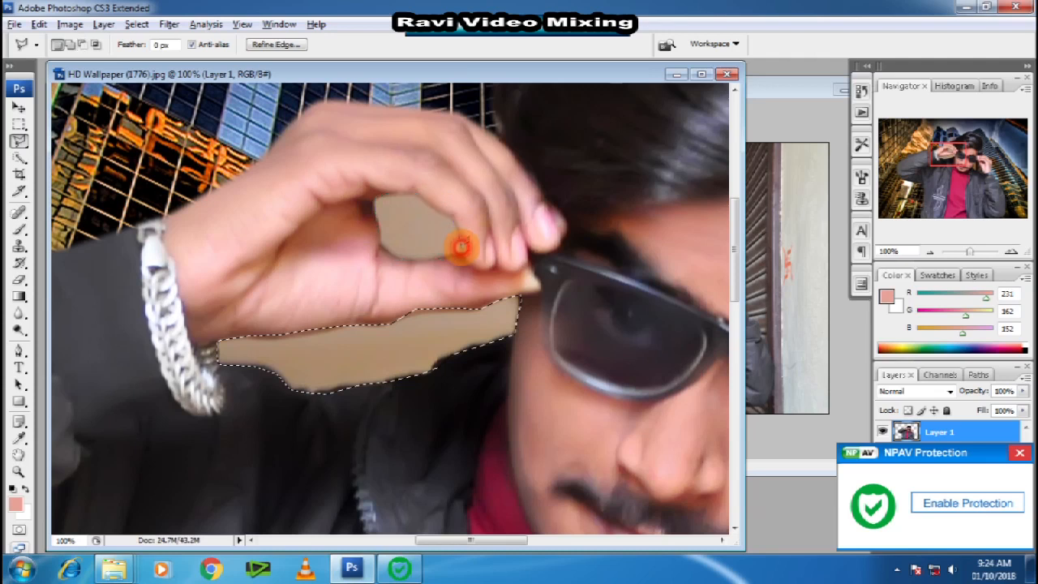
Feather the selection below the bracelet hand by 3 pixels and delete the leftover wall inside it
right_click(477, 318)
left_click(562, 79)
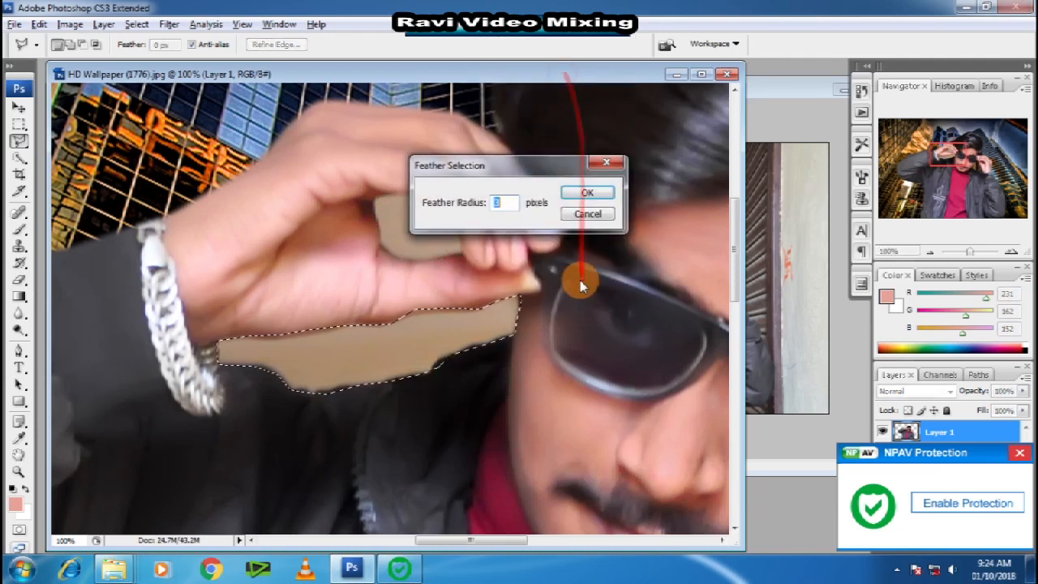
key("Return")
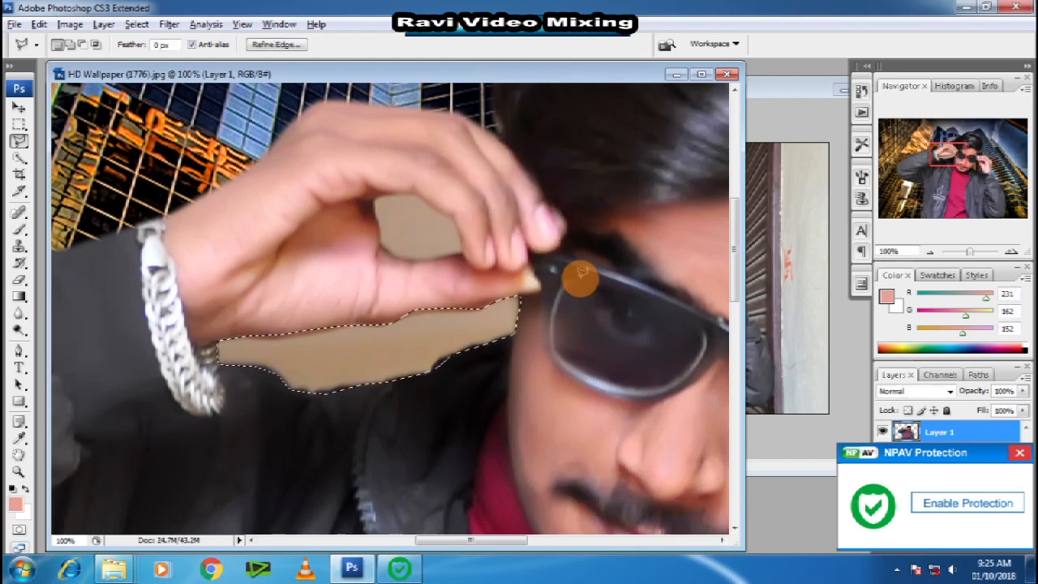
key("Delete")
Select the gap enclosed by the bracelet hand's fingers, feather the selection and clear the old background there
left_click_drag(465, 284, 475, 296)
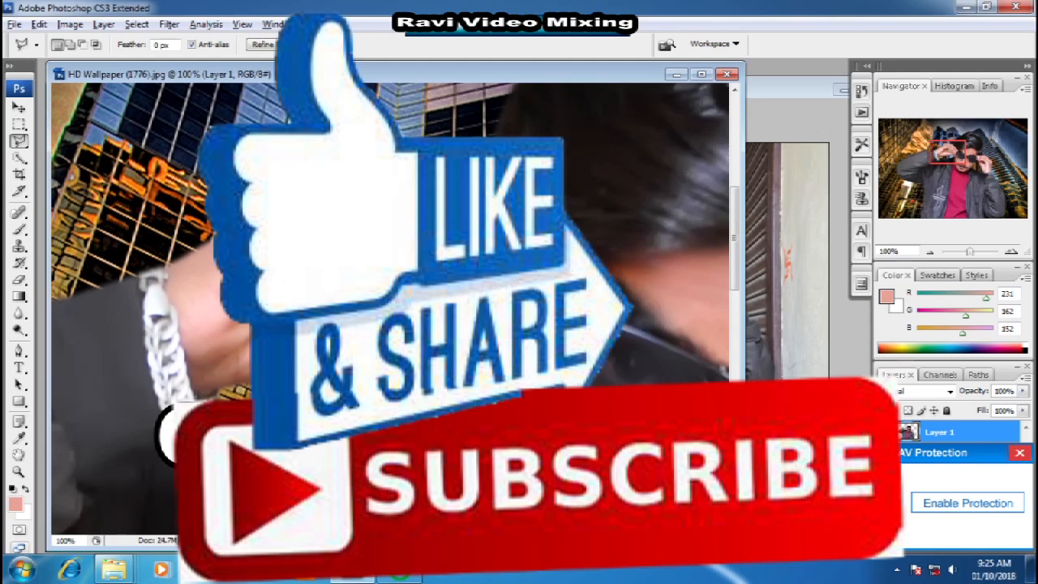
right_click(444, 297)
left_click(537, 51)
key("Return")
Outline the leftover background between the man's face, jacket shoulder and watch hand with the Polygonal Lasso tool
left_click_drag(632, 430, 417, 281)
left_click_drag(579, 398, 417, 276)
left_click_drag(527, 373, 396, 318)
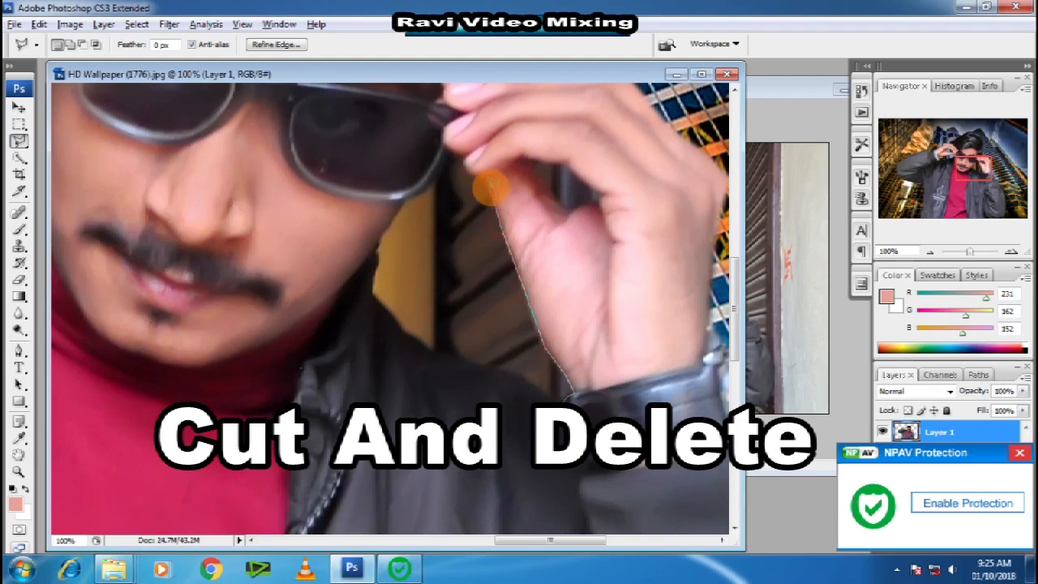
left_click(470, 173)
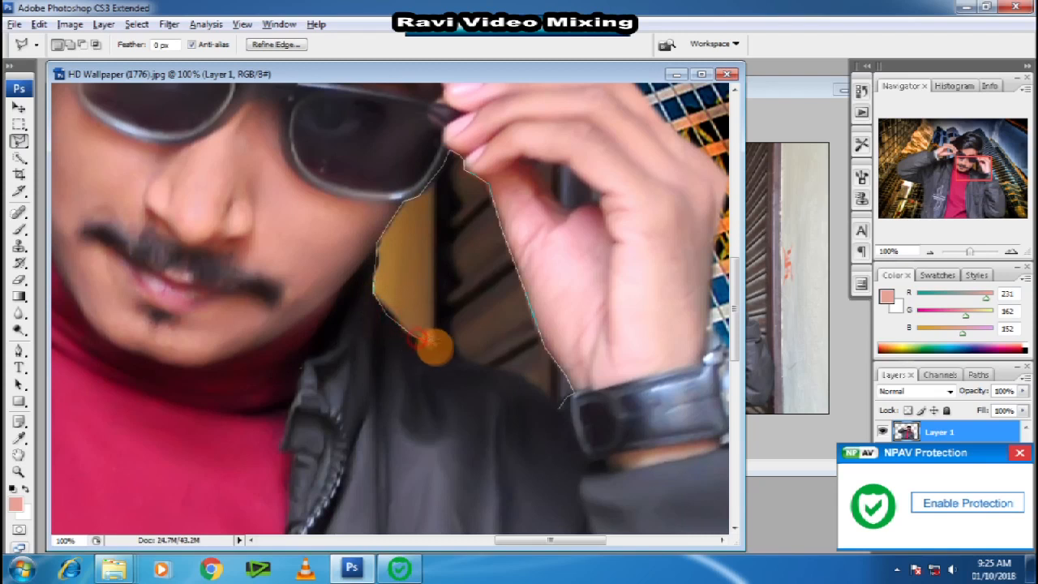
left_click(498, 369)
left_click(529, 381)
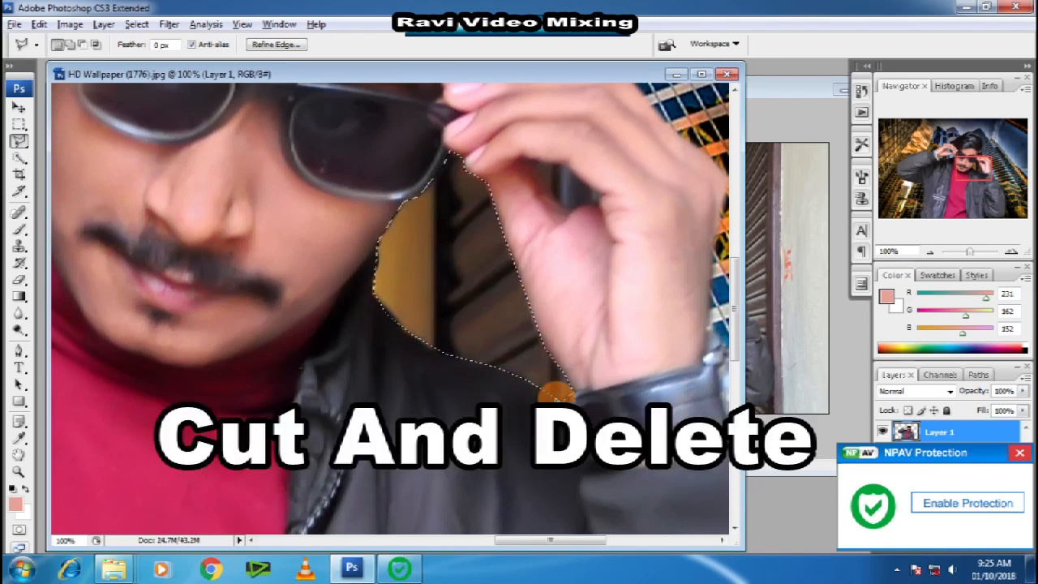
left_click(503, 230)
Feather the selection between the face and the watch hand and delete the old background inside it
right_click(495, 276)
left_click(546, 310)
key("Return")
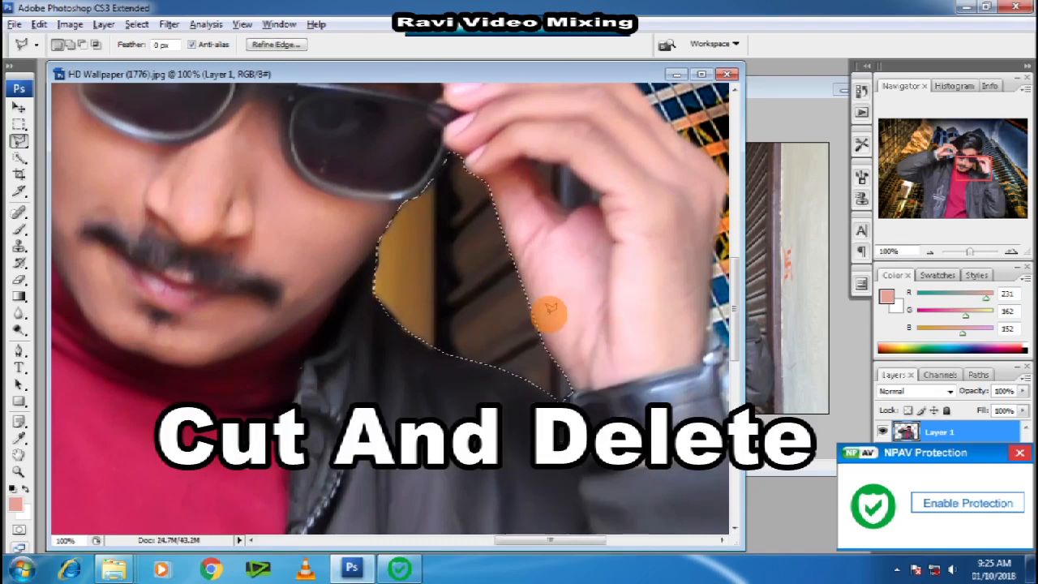
key("Delete")
Select the small gap between the watch hand's thumb and fingers, feather the selection and clear the old background there
left_click_drag(594, 186, 549, 302)
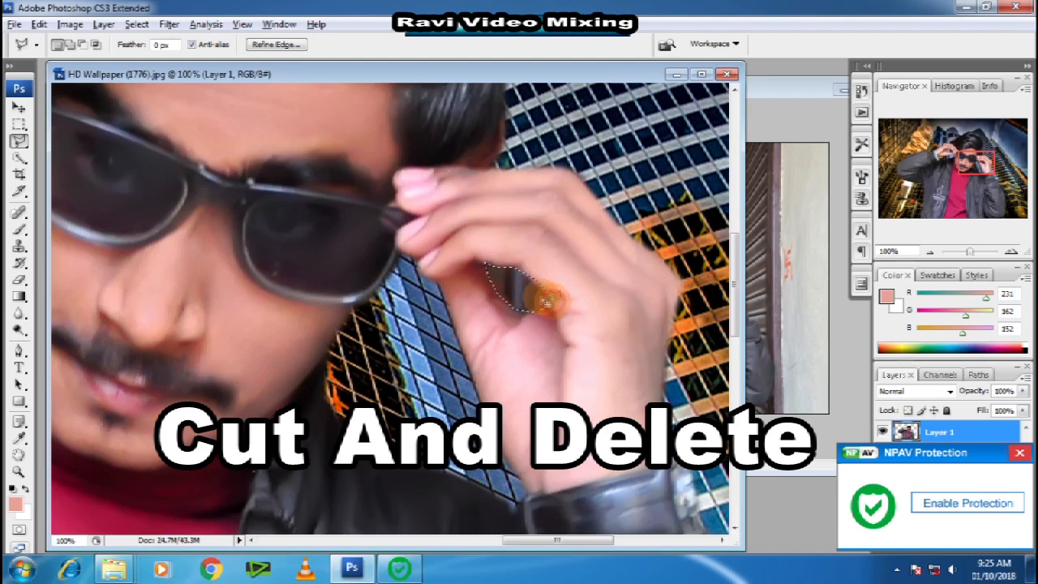
right_click(573, 305)
left_click(613, 52)
key("Return")
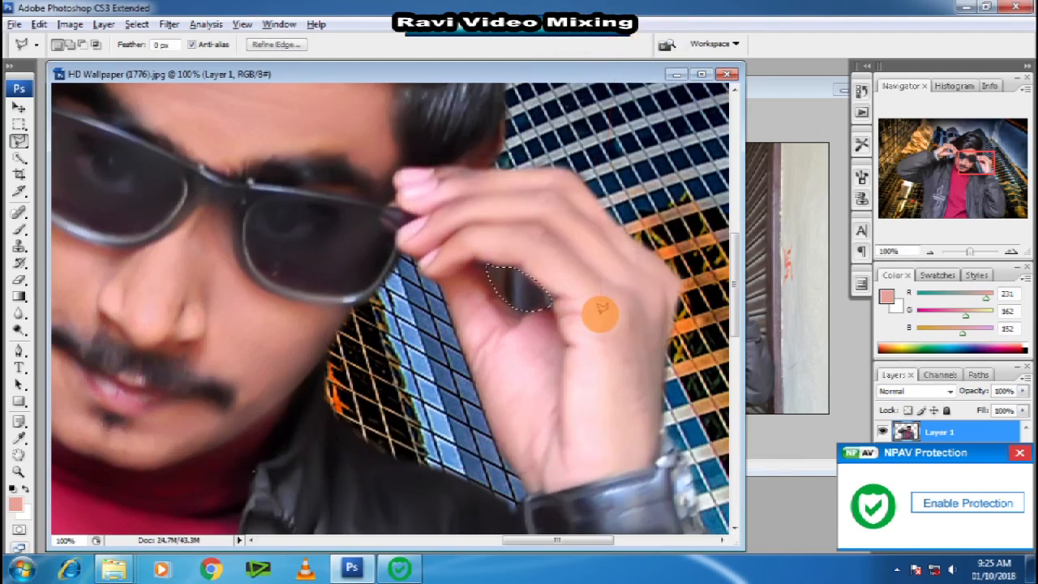
Examine the whole composite of the man against the city background and switch to the Crop tool
key("ctrl+minus")
key("ctrl+minus")
key("ctrl+minus")
key("ctrl+minus")
key("ctrl+minus")
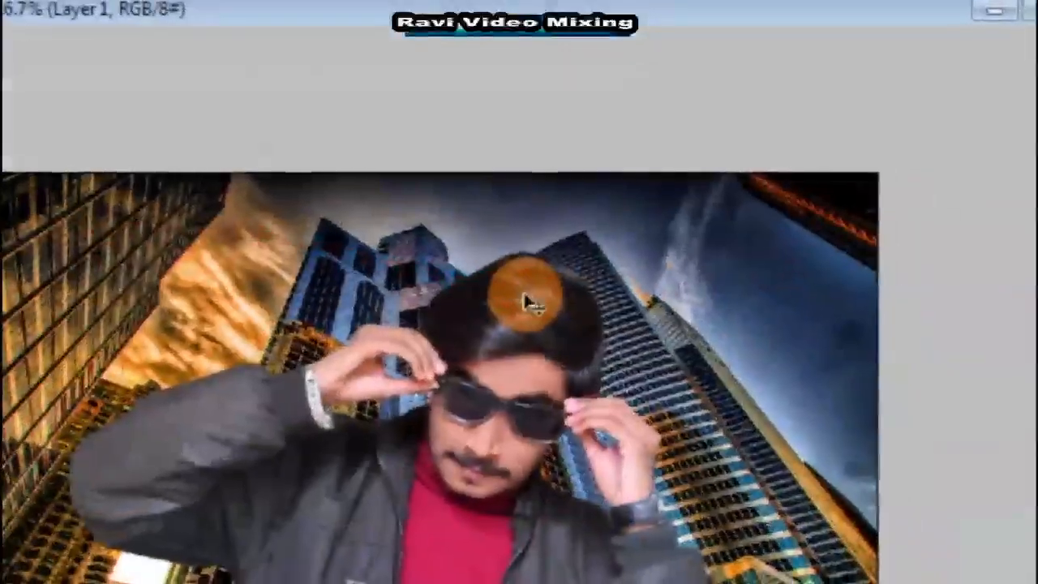
key("ctrl+plus")
key("c")
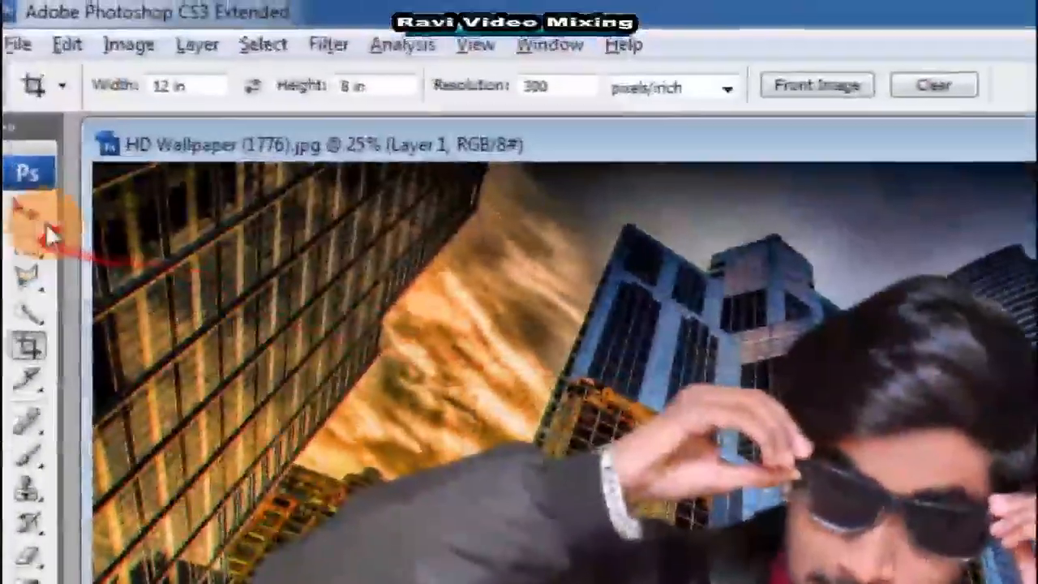
Select the man's layer with the Move tool and apply Brightness/Contrast with brightness -5 and contrast +45
left_click(31, 208)
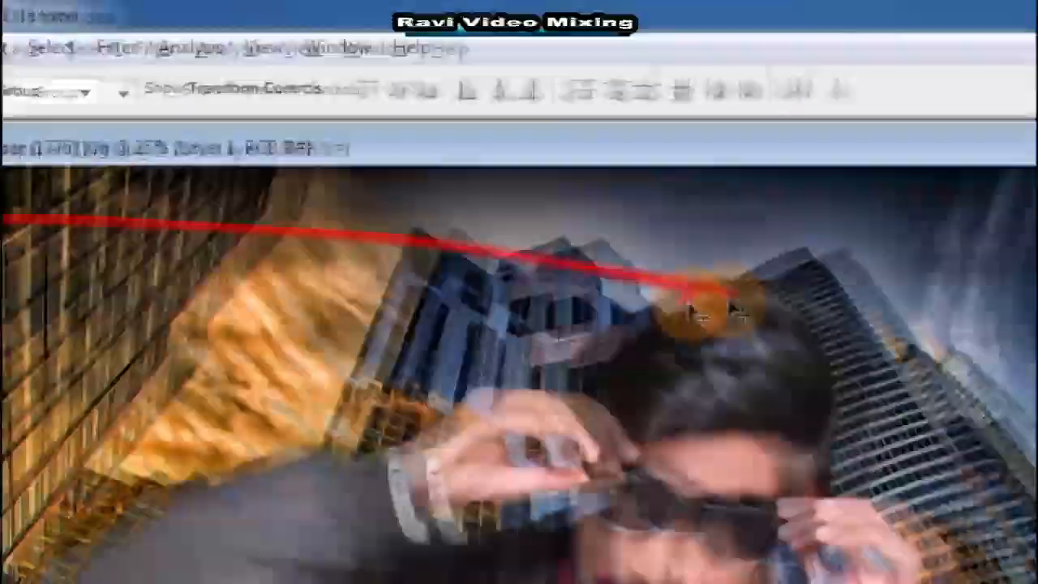
right_click(756, 289)
left_click(840, 313)
left_click(25, 28)
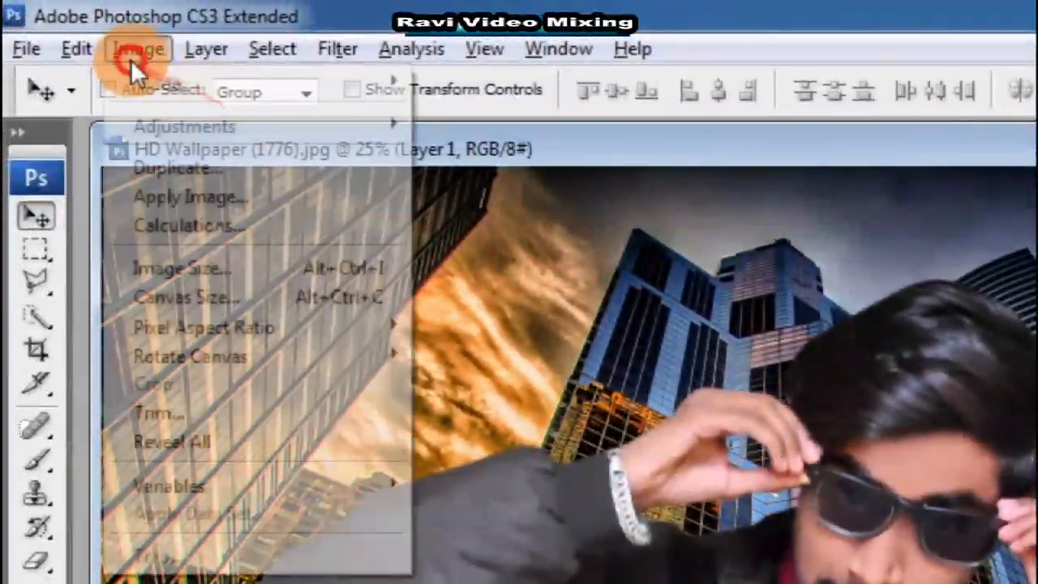
mouse_move(88, 112)
left_click(535, 309)
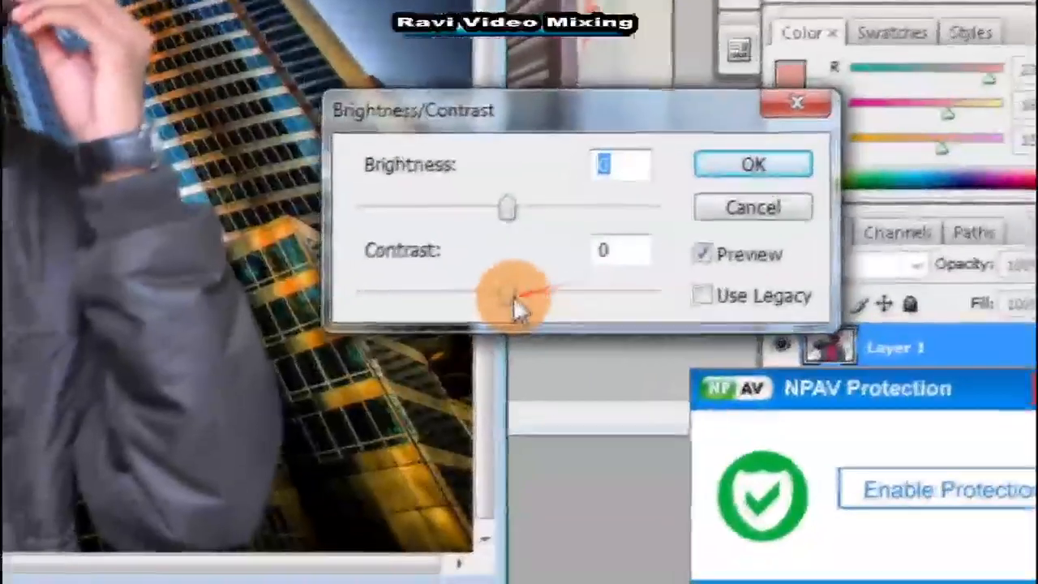
mouse_move(514, 296)
left_mouse_down()
mouse_move(589, 296)
mouse_move(526, 294)
left_mouse_up()
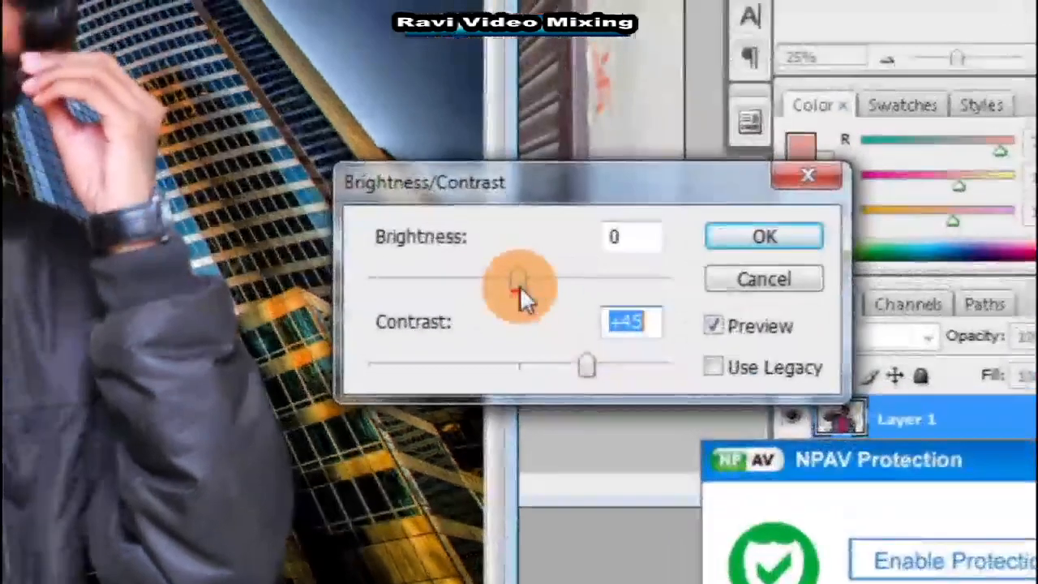
mouse_move(457, 208)
left_mouse_down()
mouse_move(446, 209)
mouse_move(463, 209)
left_mouse_up()
left_click_drag(526, 292, 516, 292)
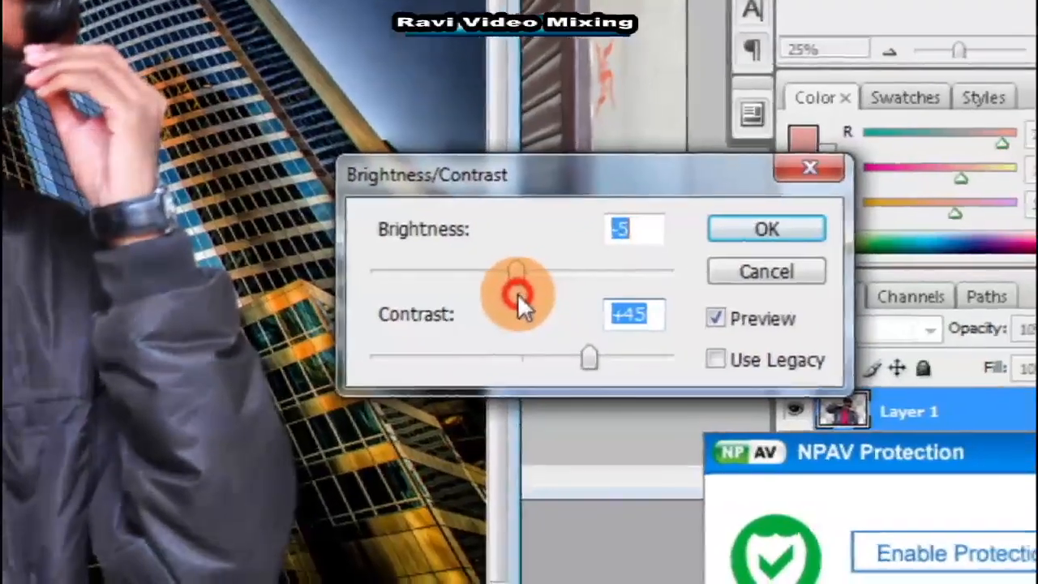
left_click(769, 234)
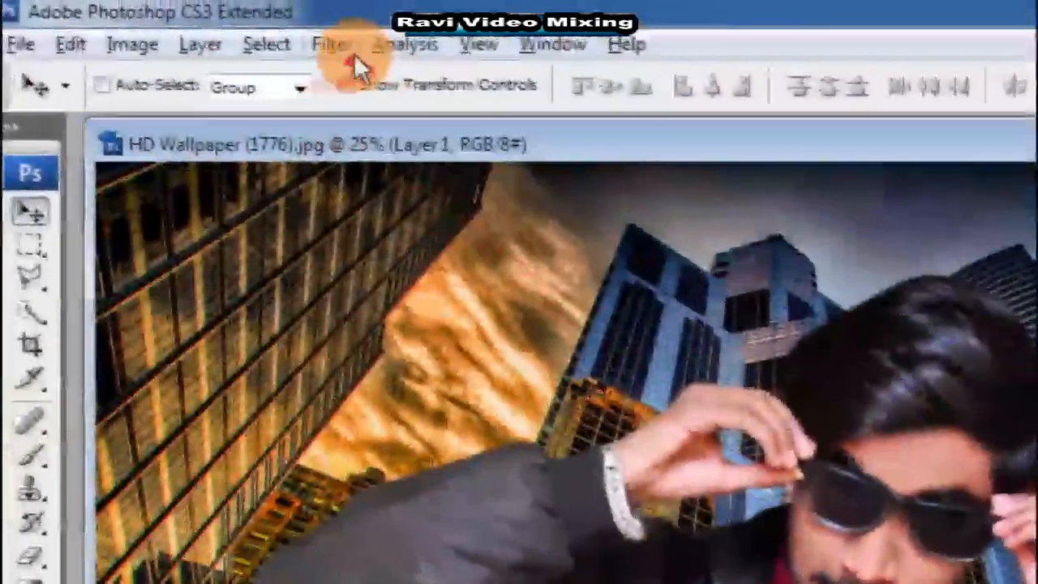
Sharpen the man's layer with the Unsharp Mask filter, using a radius of 10.4 pixels and an amount of 62%
left_click(354, 54)
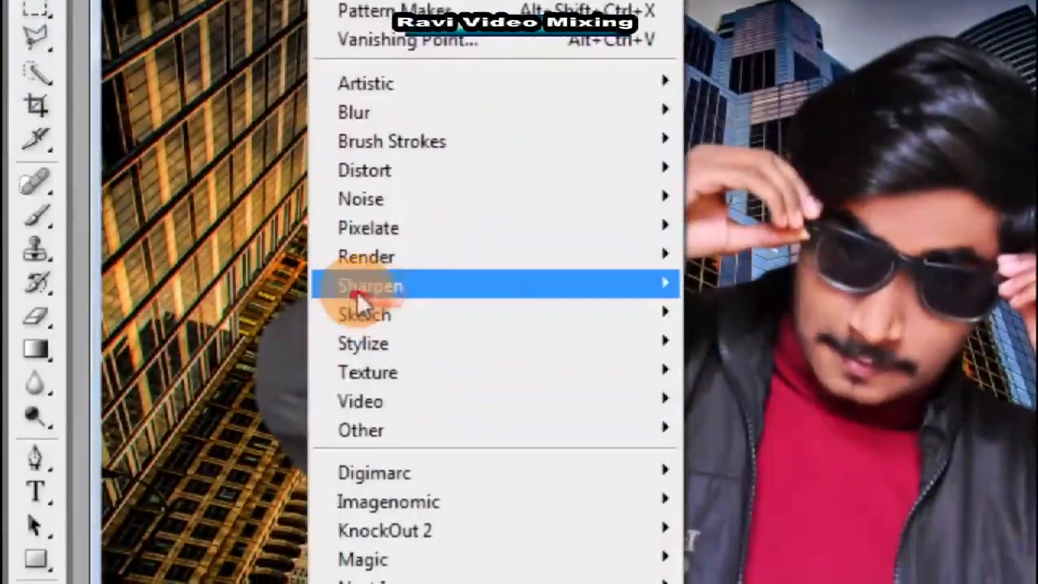
mouse_move(357, 531)
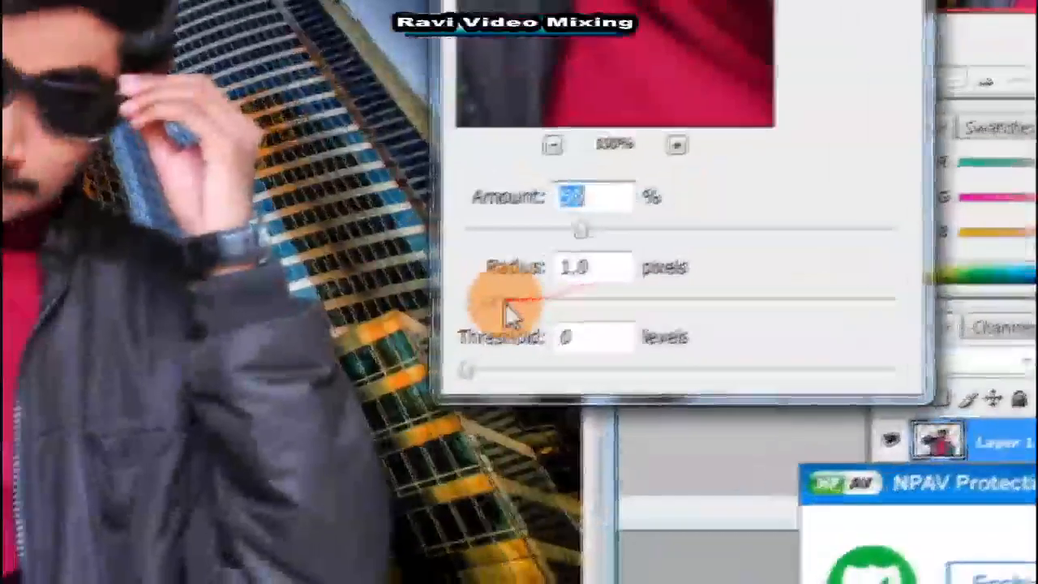
left_click_drag(355, 395, 463, 394)
left_click_drag(530, 293, 579, 249)
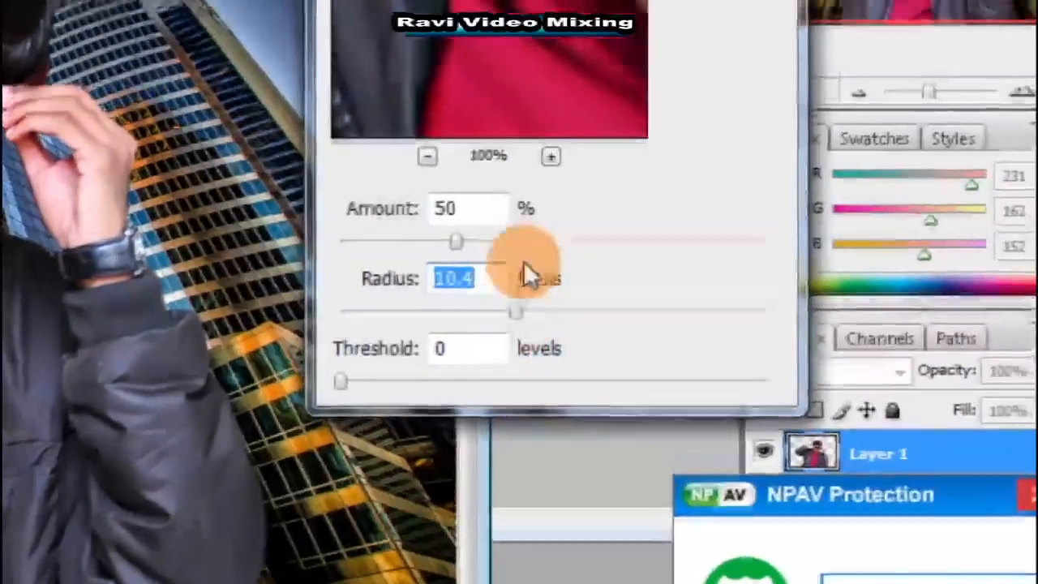
left_click_drag(455, 242, 509, 243)
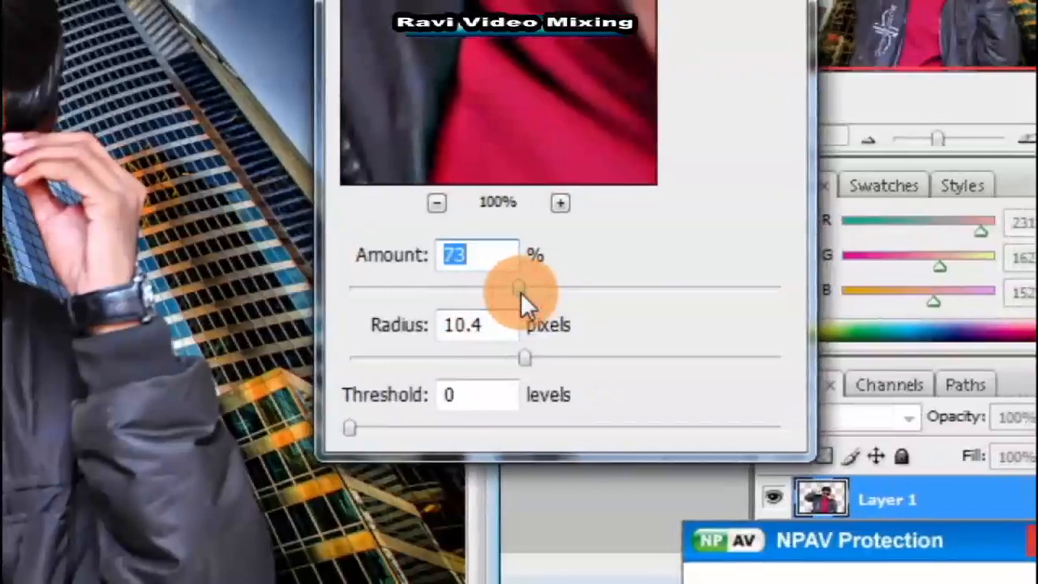
left_click_drag(521, 292, 488, 290)
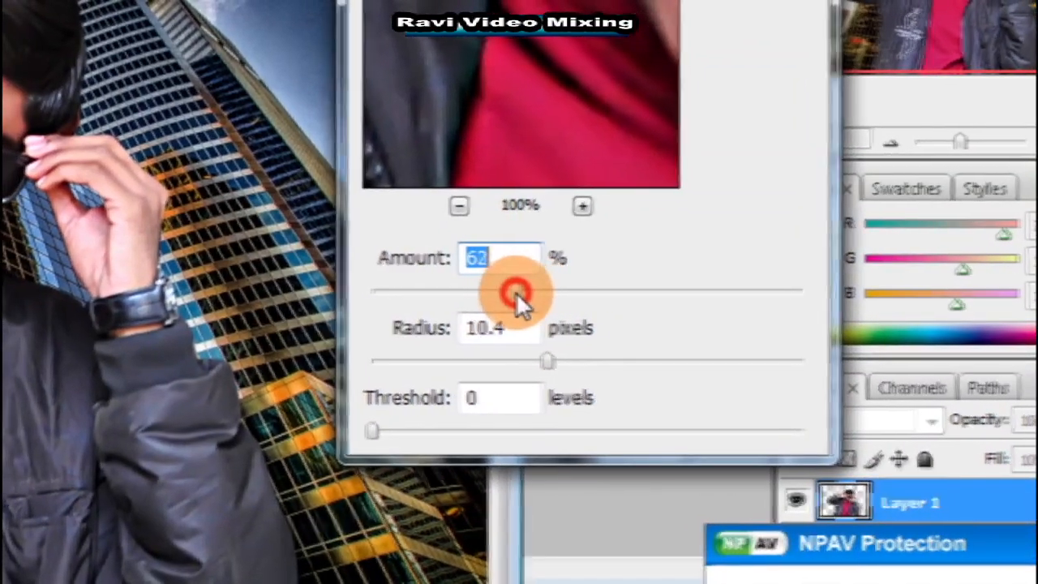